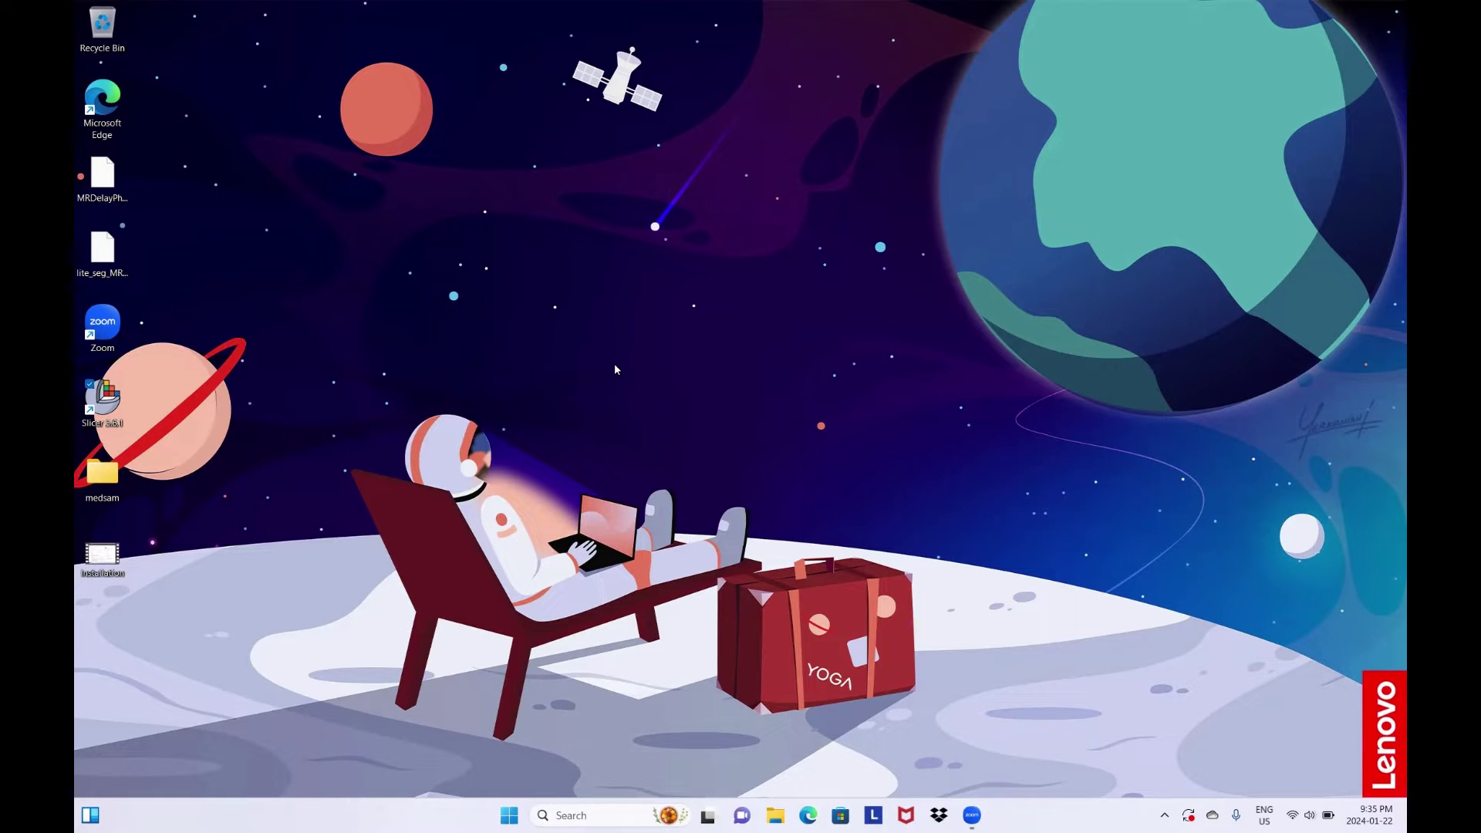
Launch 3D Slicer 5.6.1 and dismiss the not-for-clinical-use notice.
{"action": "double_click", "coordinate": [98, 402]}
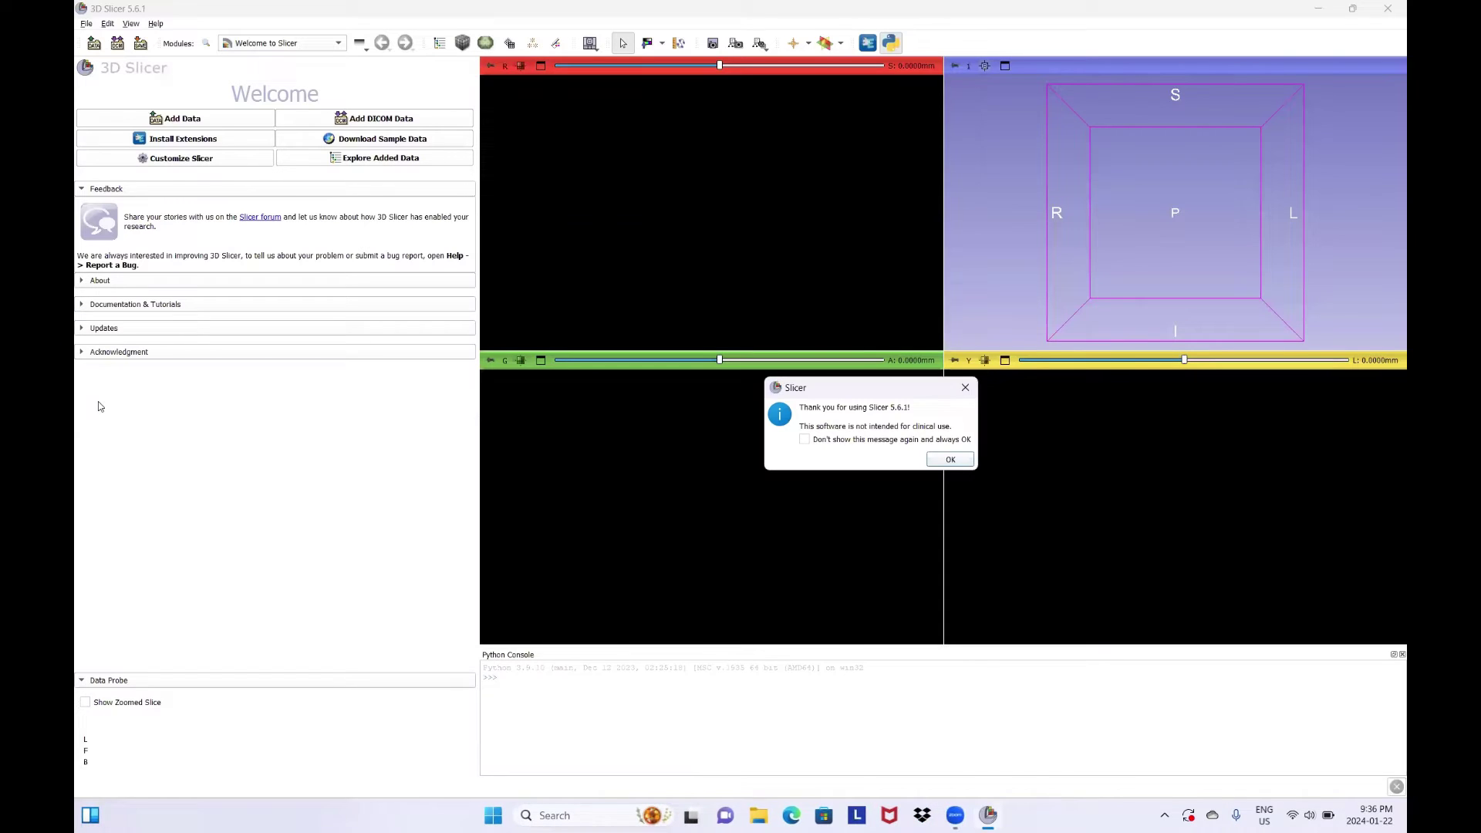
{"action": "key", "text": "Return"}
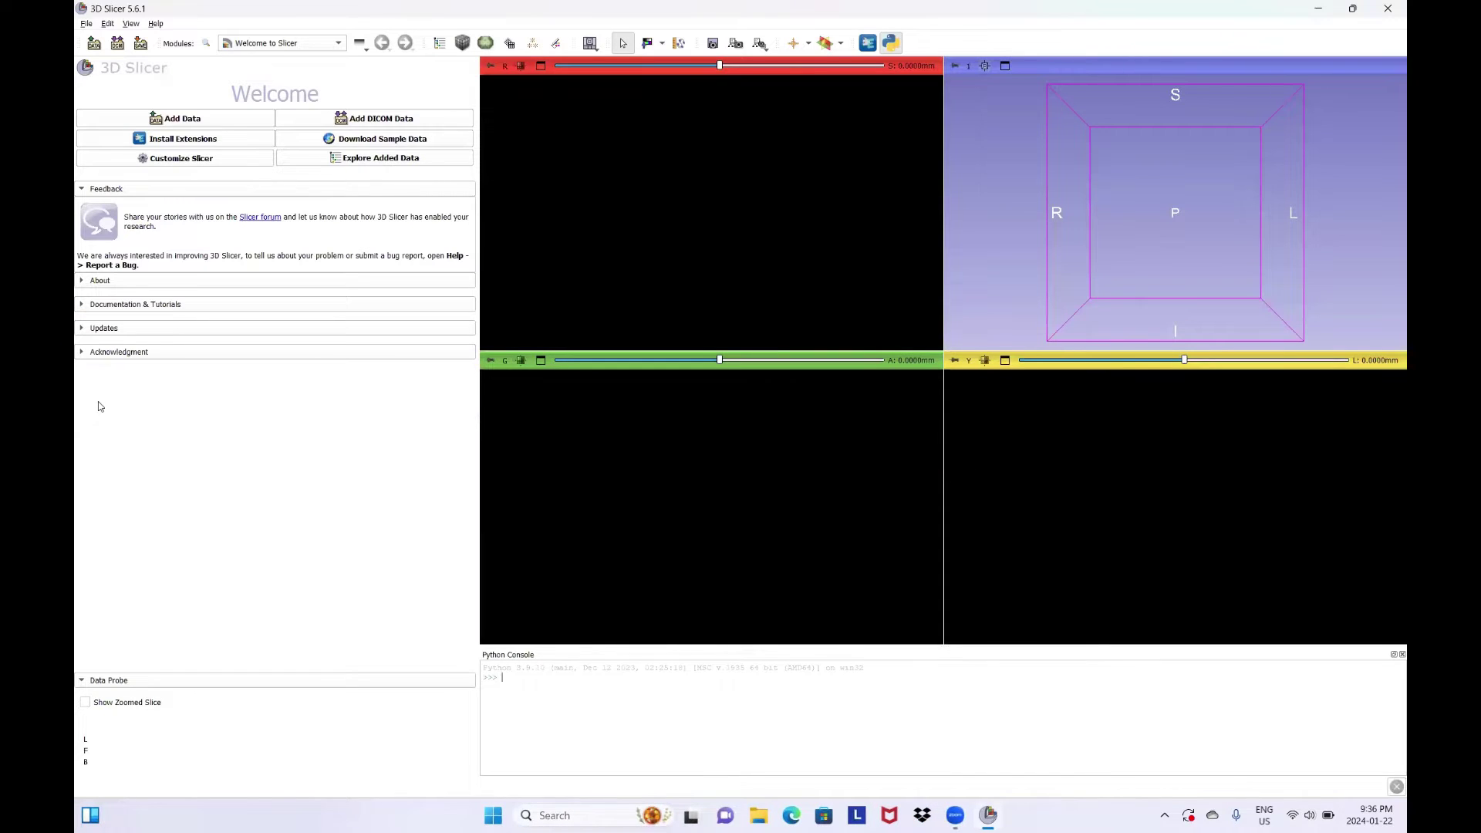
Load MRDelayPhase_6_0000.nii.gz from the Desktop through Add Data.
{"action": "left_click", "coordinate": [94, 44]}
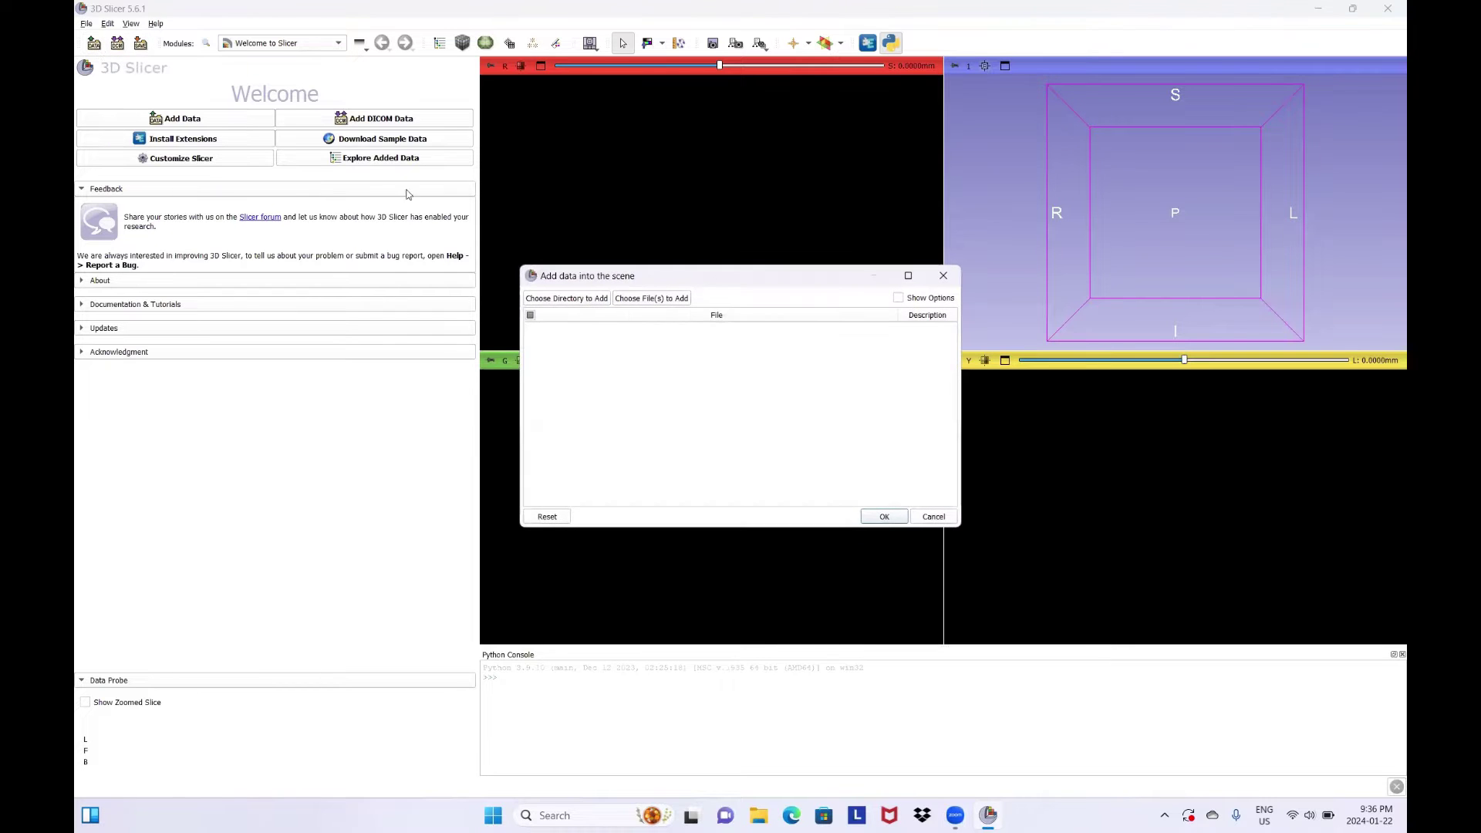
{"action": "left_click", "coordinate": [639, 298]}
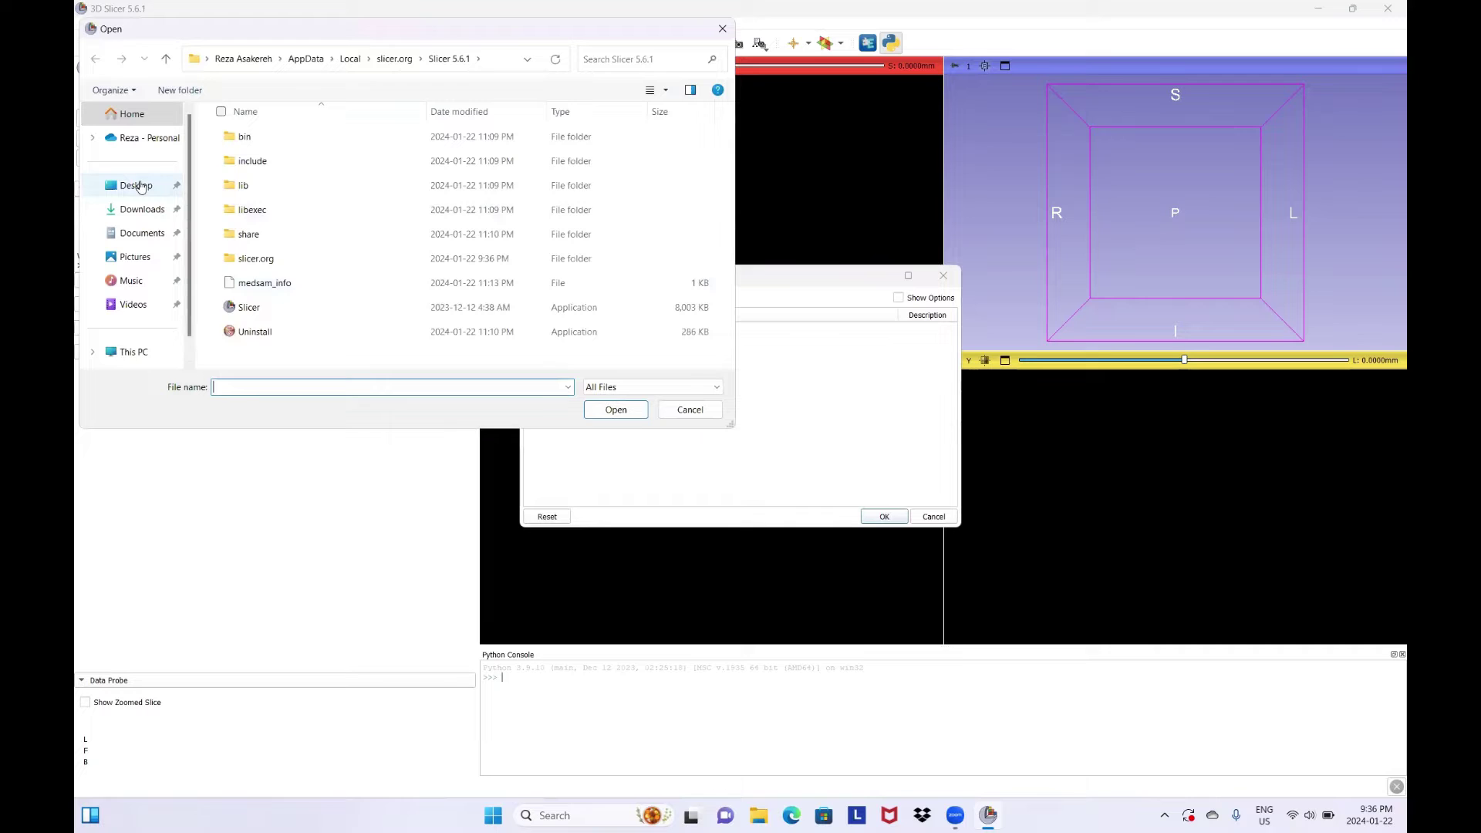
{"action": "left_click", "coordinate": [173, 186]}
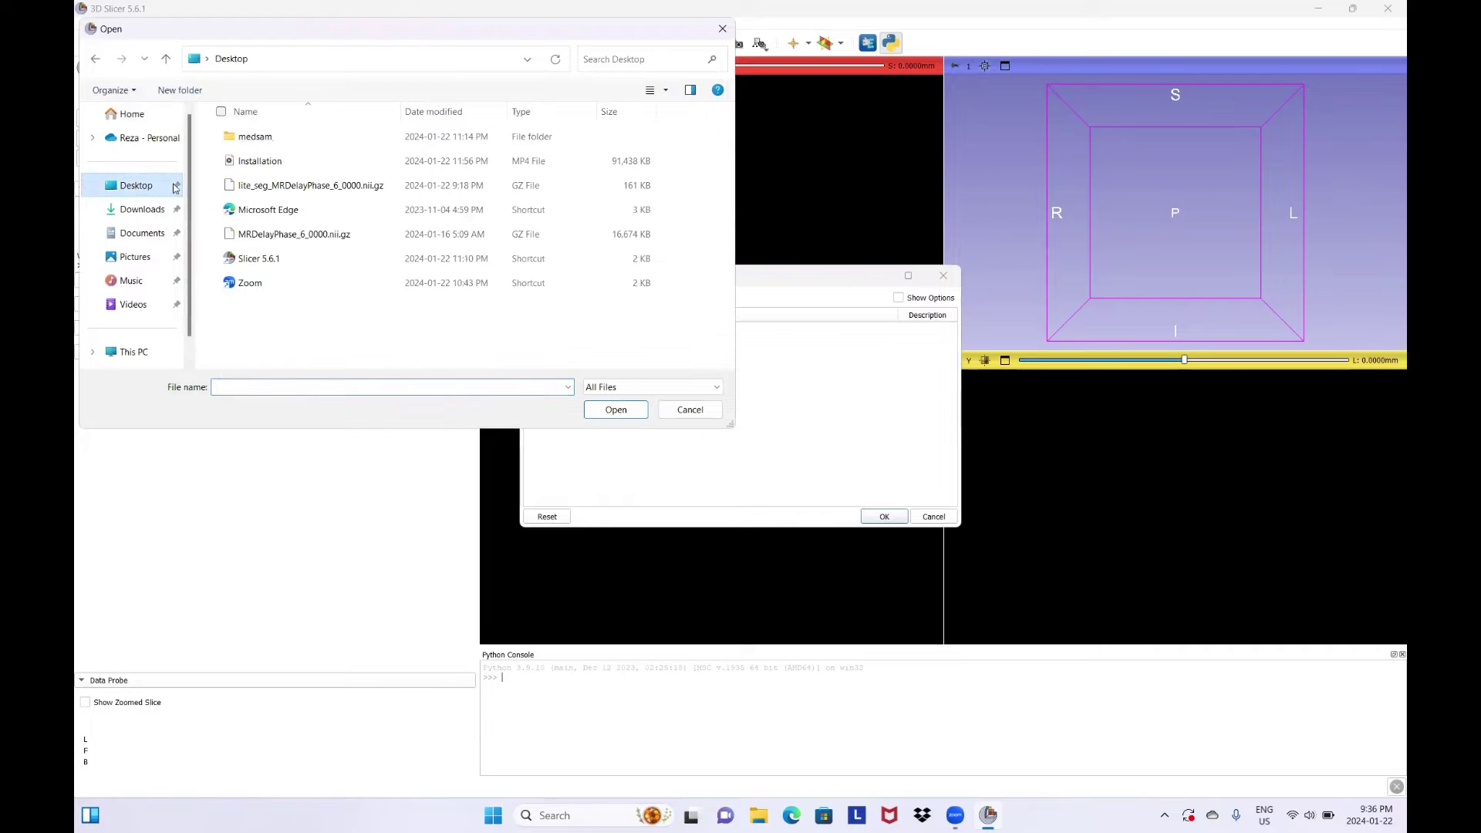
{"action": "double_click", "coordinate": [313, 235]}
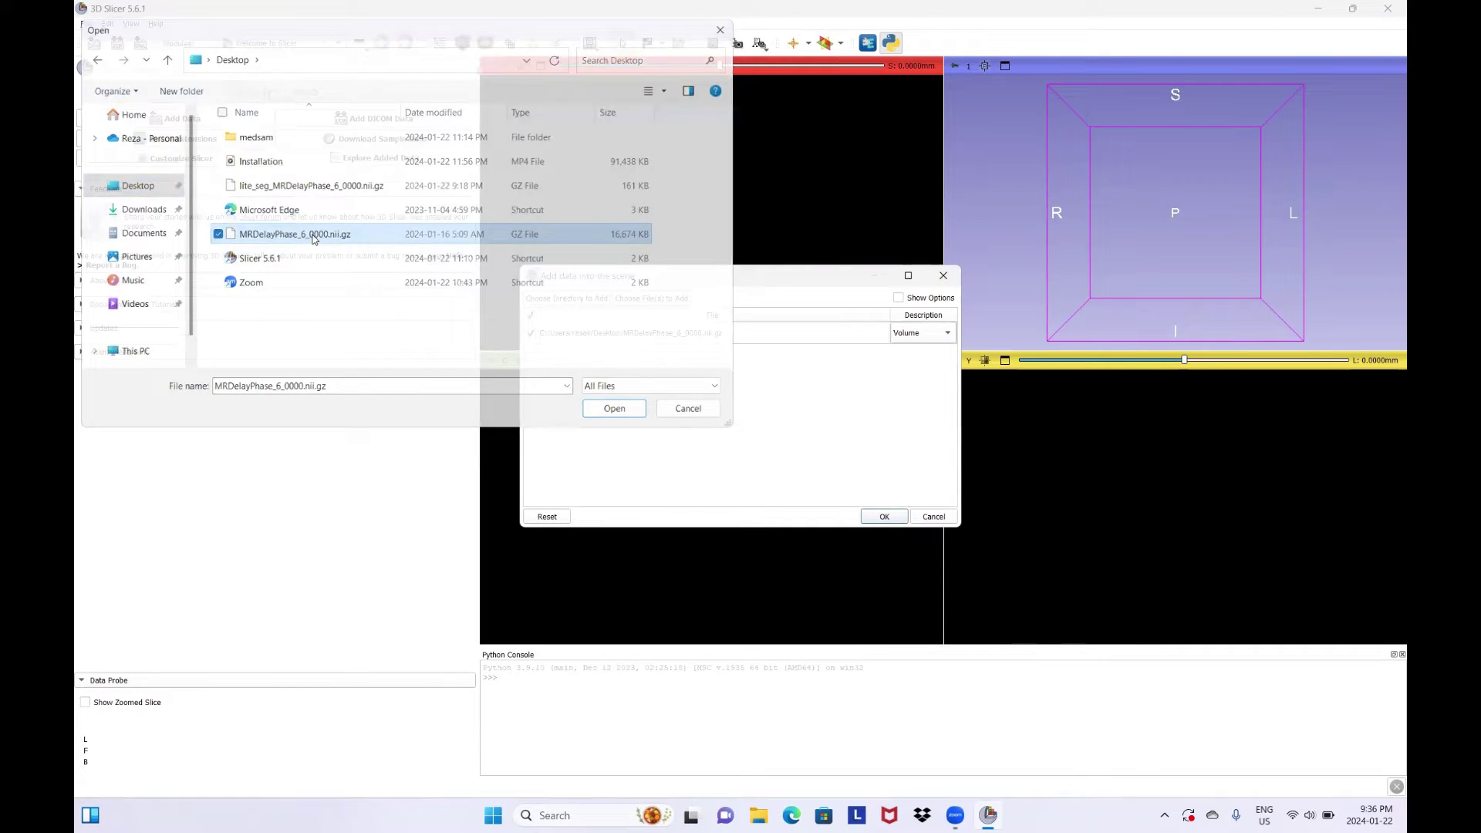
{"action": "left_click", "coordinate": [885, 517]}
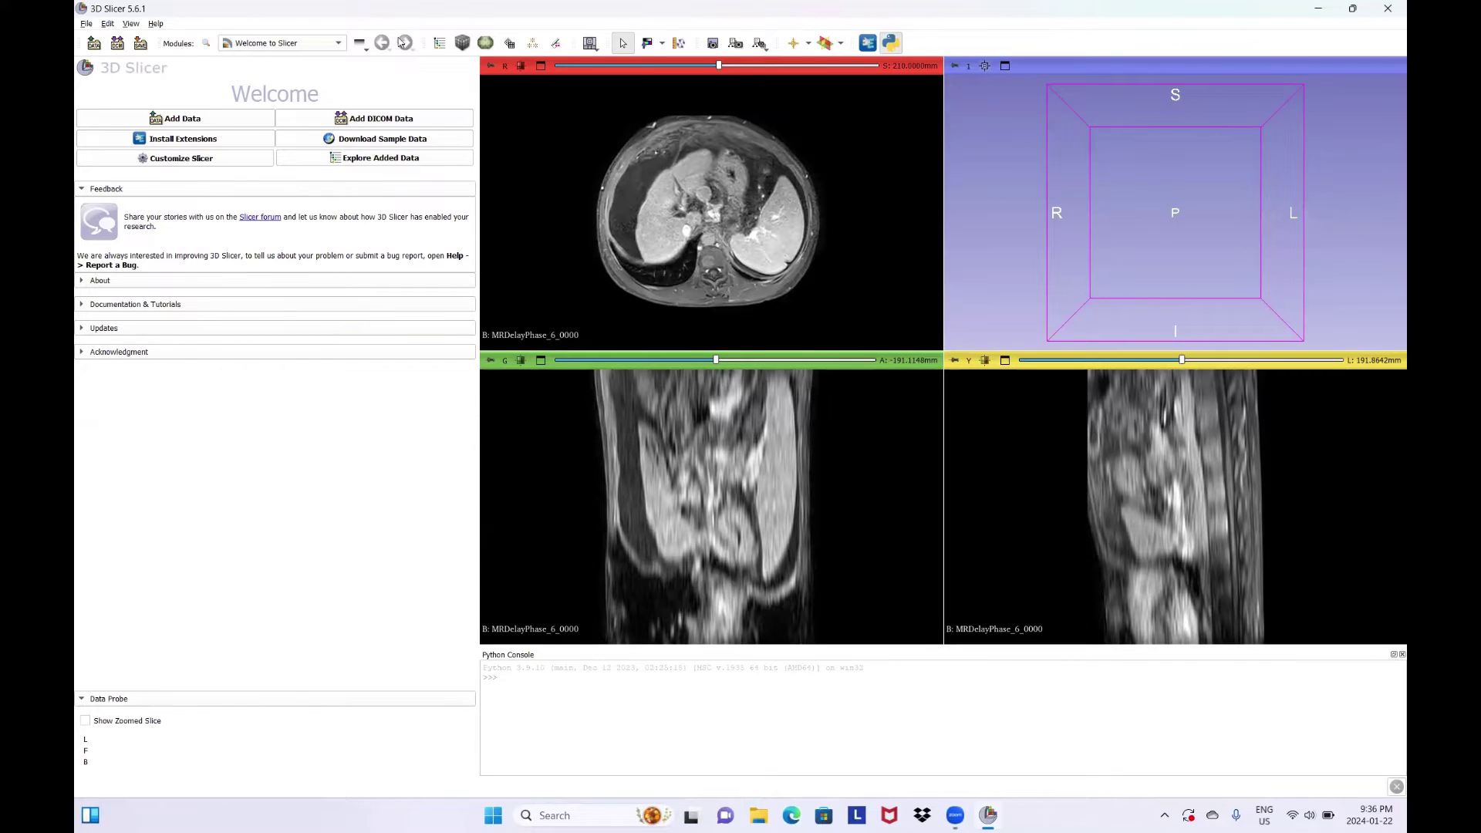
Open the MedSAMLite module from the Segmentation category of the Modules list.
{"action": "left_click", "coordinate": [321, 45]}
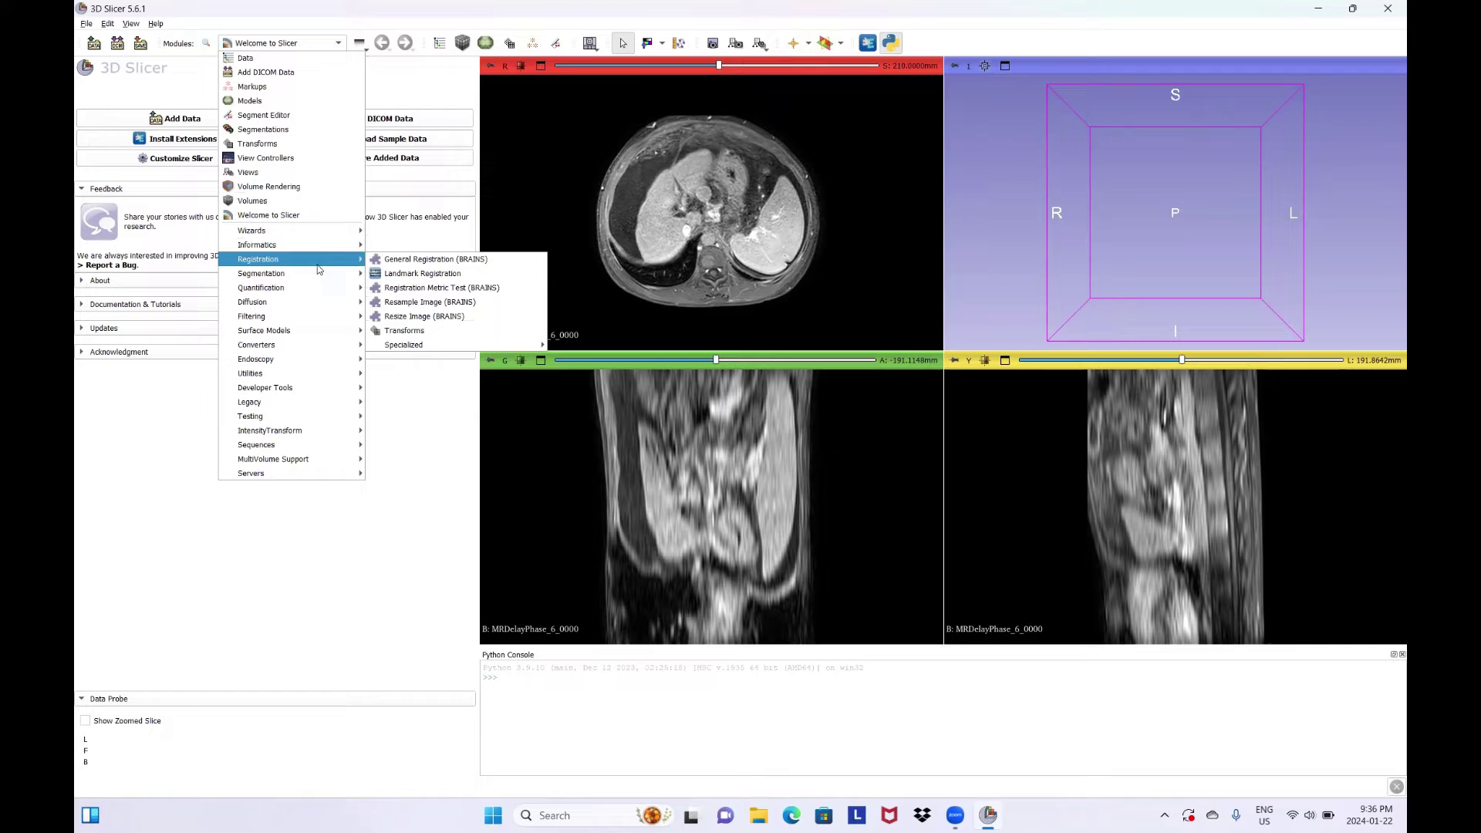
{"action": "mouse_move", "coordinate": [316, 278]}
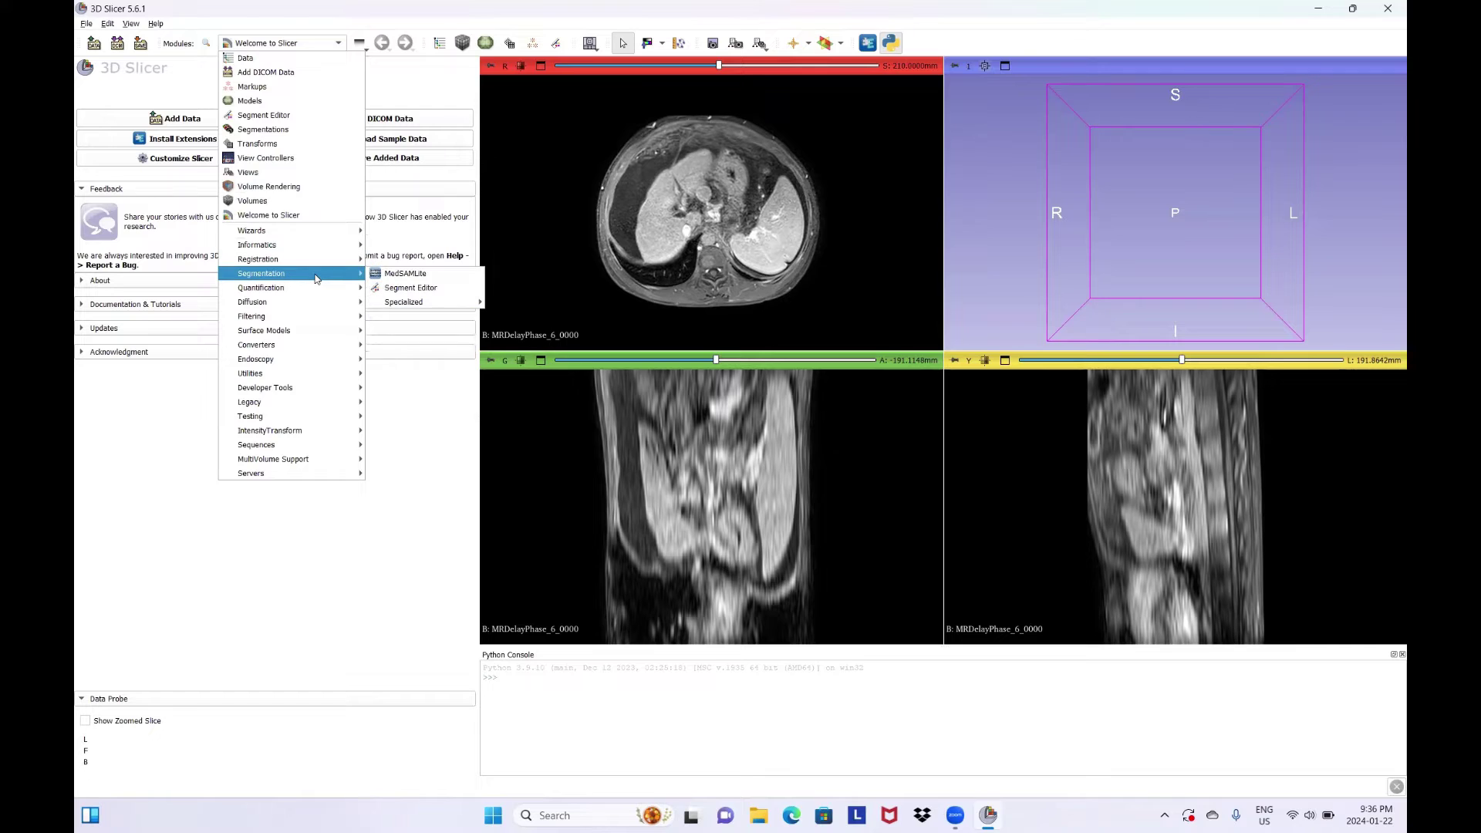
{"action": "left_click", "coordinate": [382, 275]}
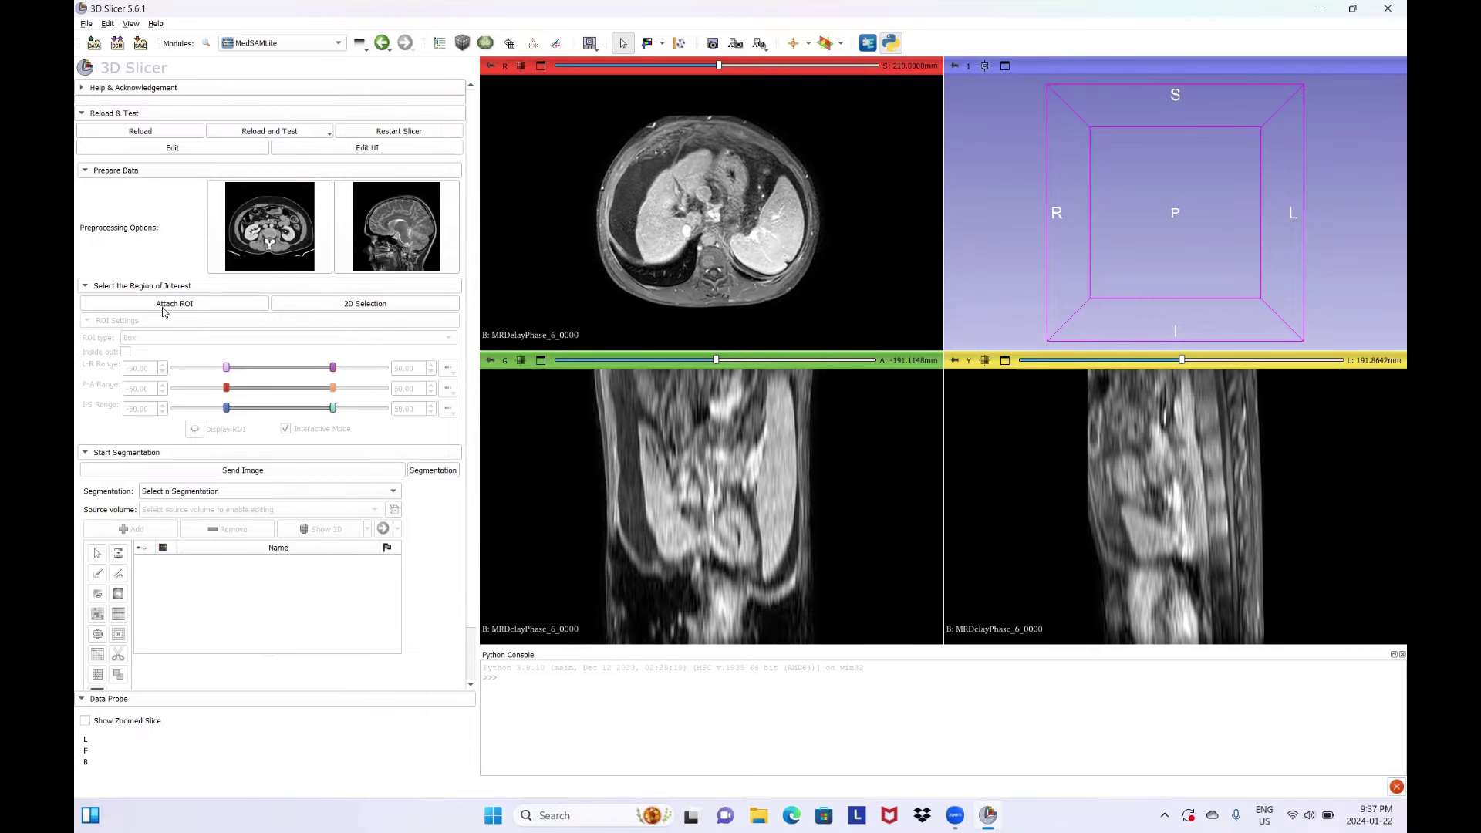
Attach a box ROI and fit it around the spleen across slices, with I-S range 70.84–417.00.
{"action": "left_click", "coordinate": [163, 308]}
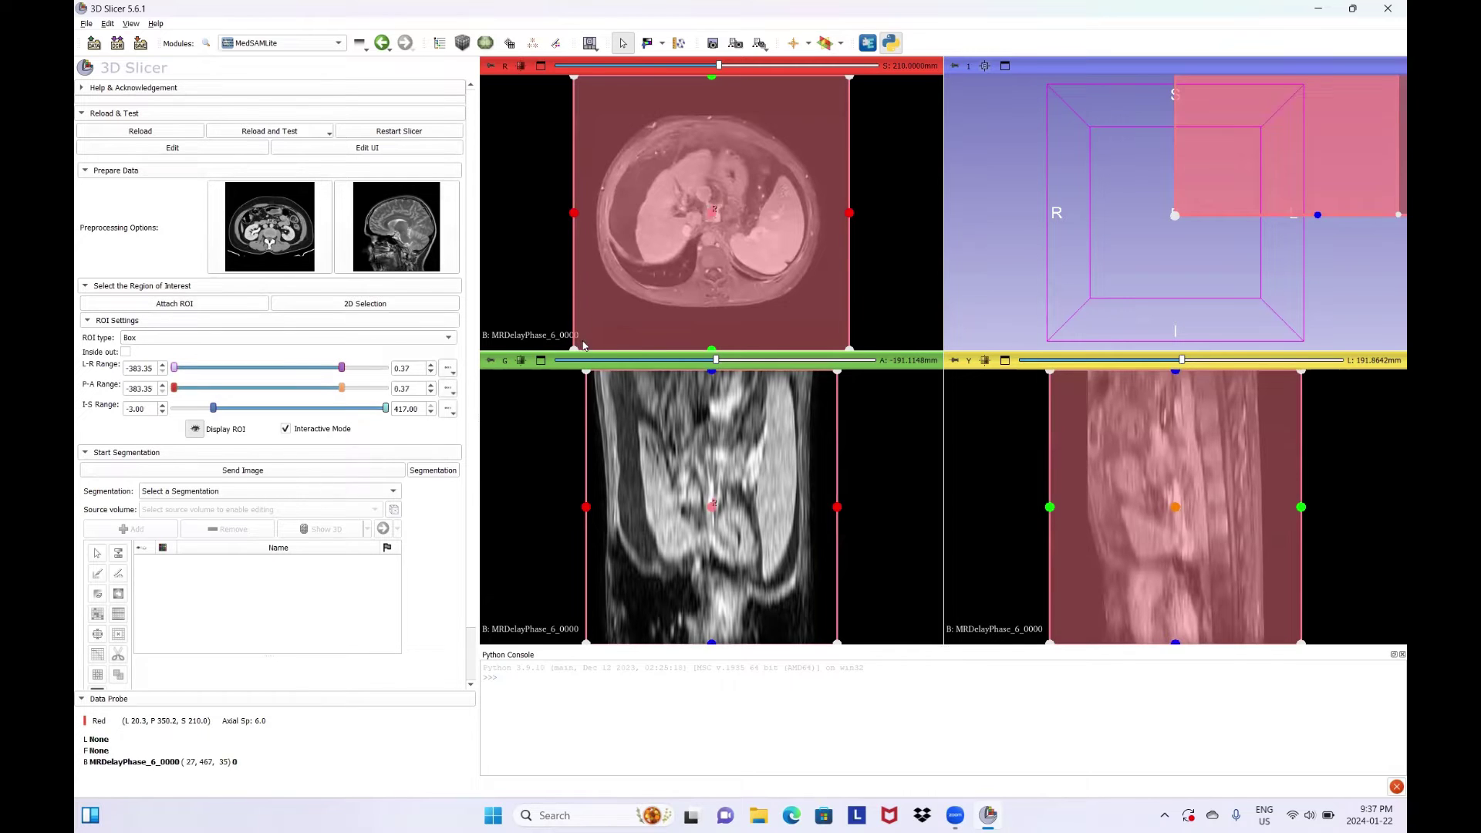
{"action": "left_click_drag", "start_coordinate": [575, 352], "coordinate": [715, 288]}
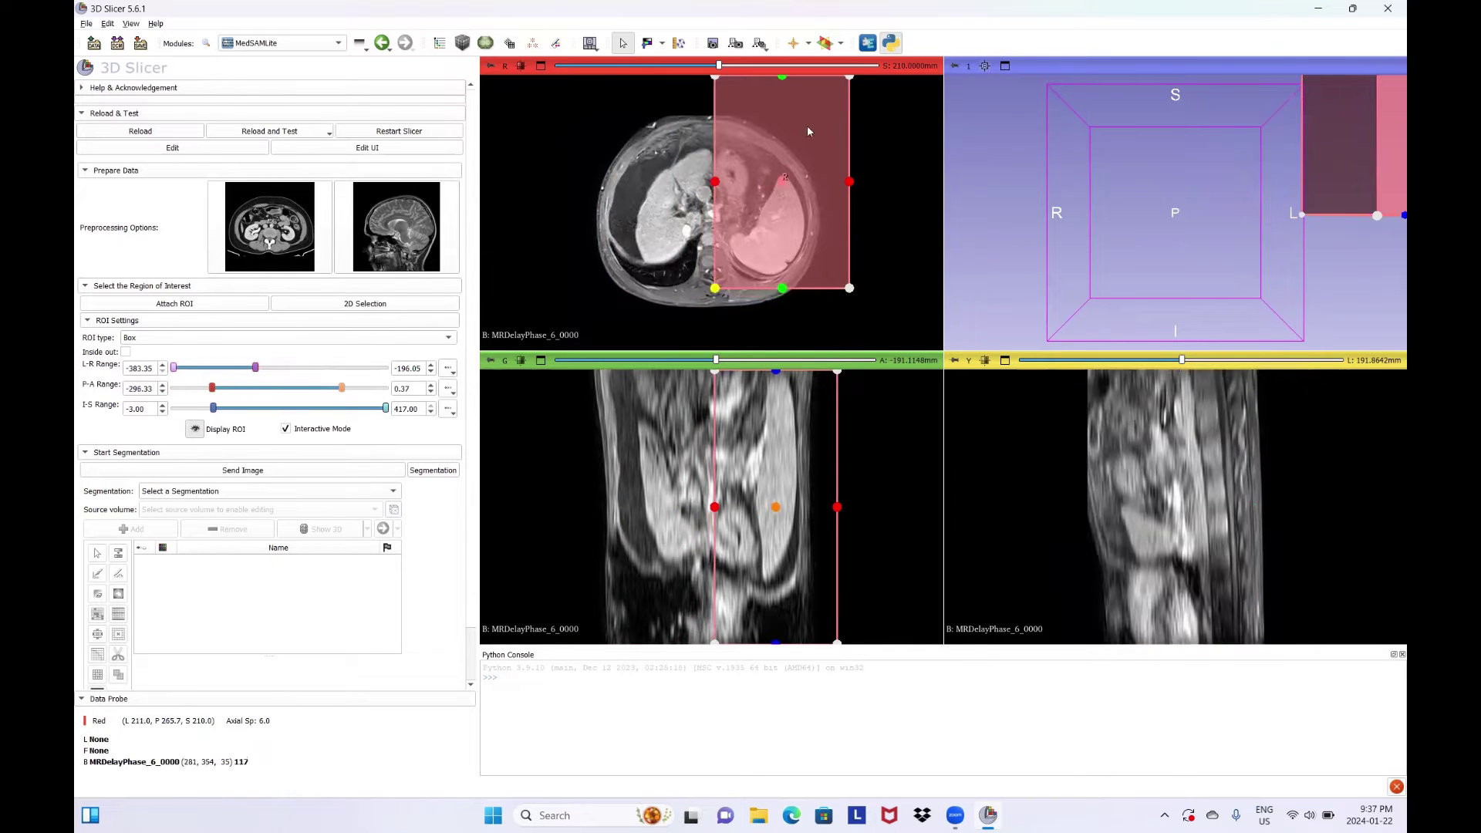
{"action": "left_click_drag", "start_coordinate": [849, 75], "coordinate": [817, 173]}
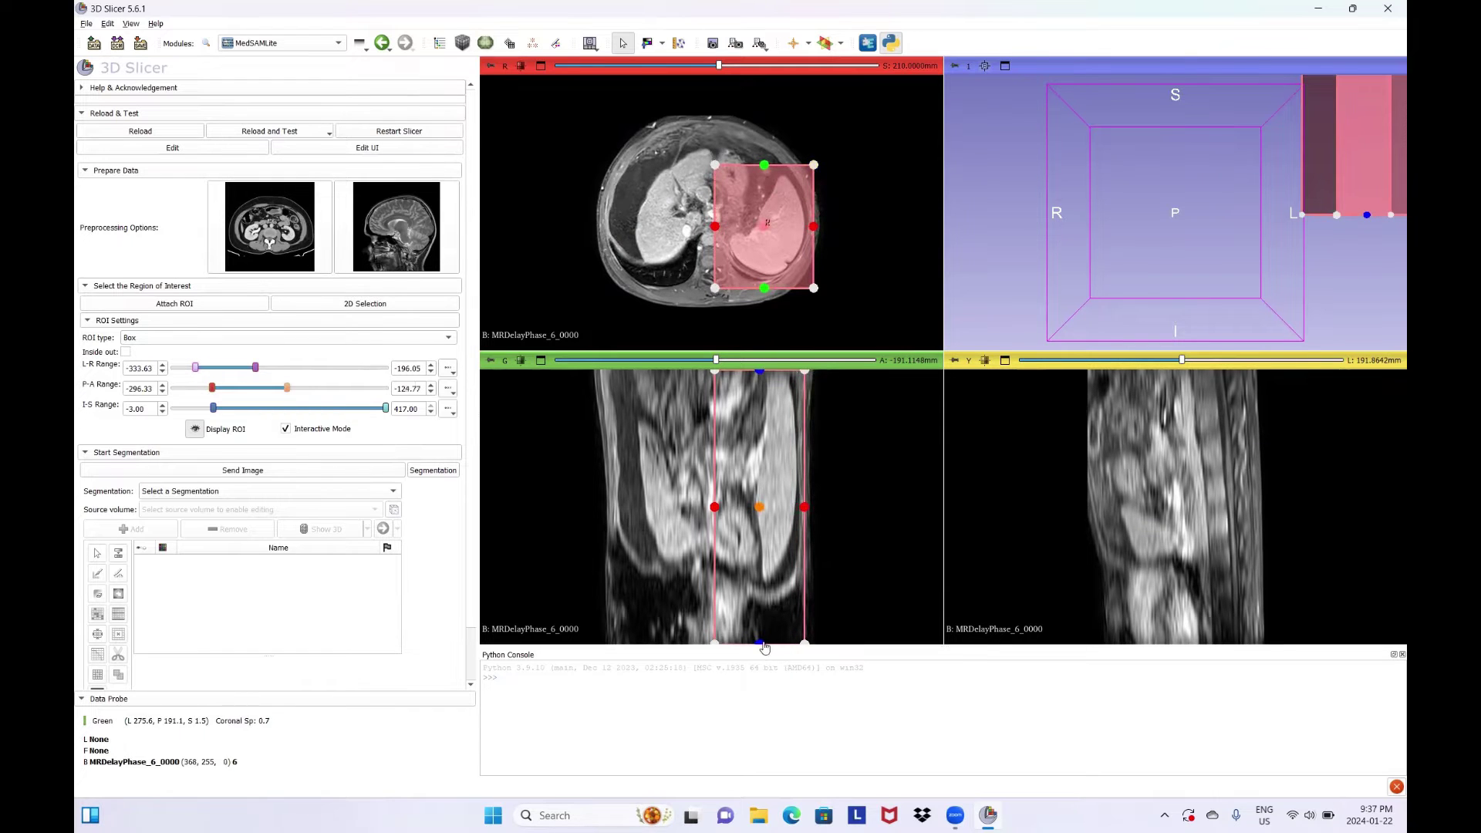
{"action": "left_click_drag", "start_coordinate": [763, 648], "coordinate": [763, 601]}
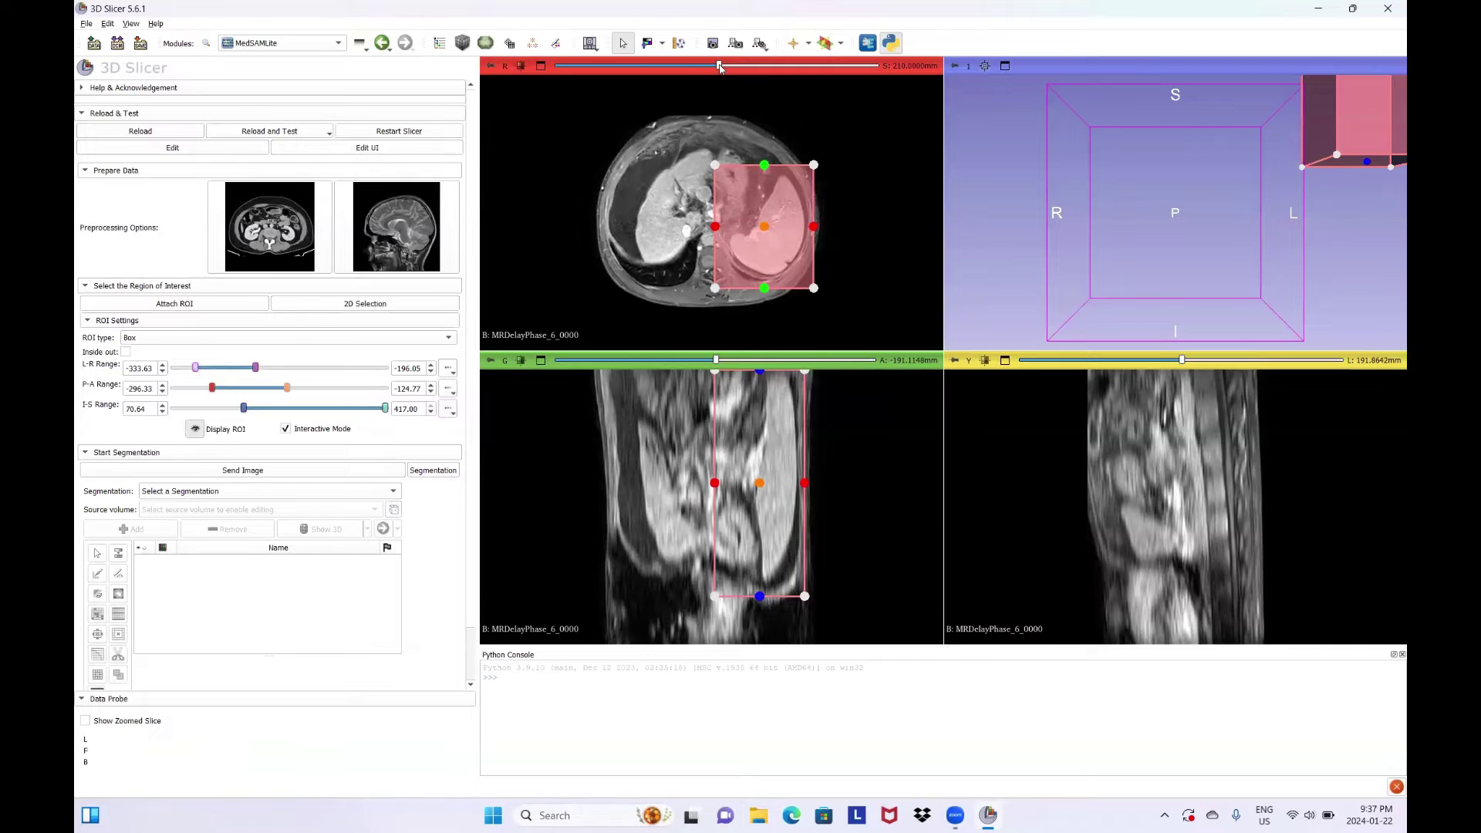
{"action": "left_click_drag", "start_coordinate": [719, 66], "coordinate": [750, 65]}
{"action": "scroll", "coordinate": [750, 65], "scroll_direction": "up", "scroll_amount": 5}
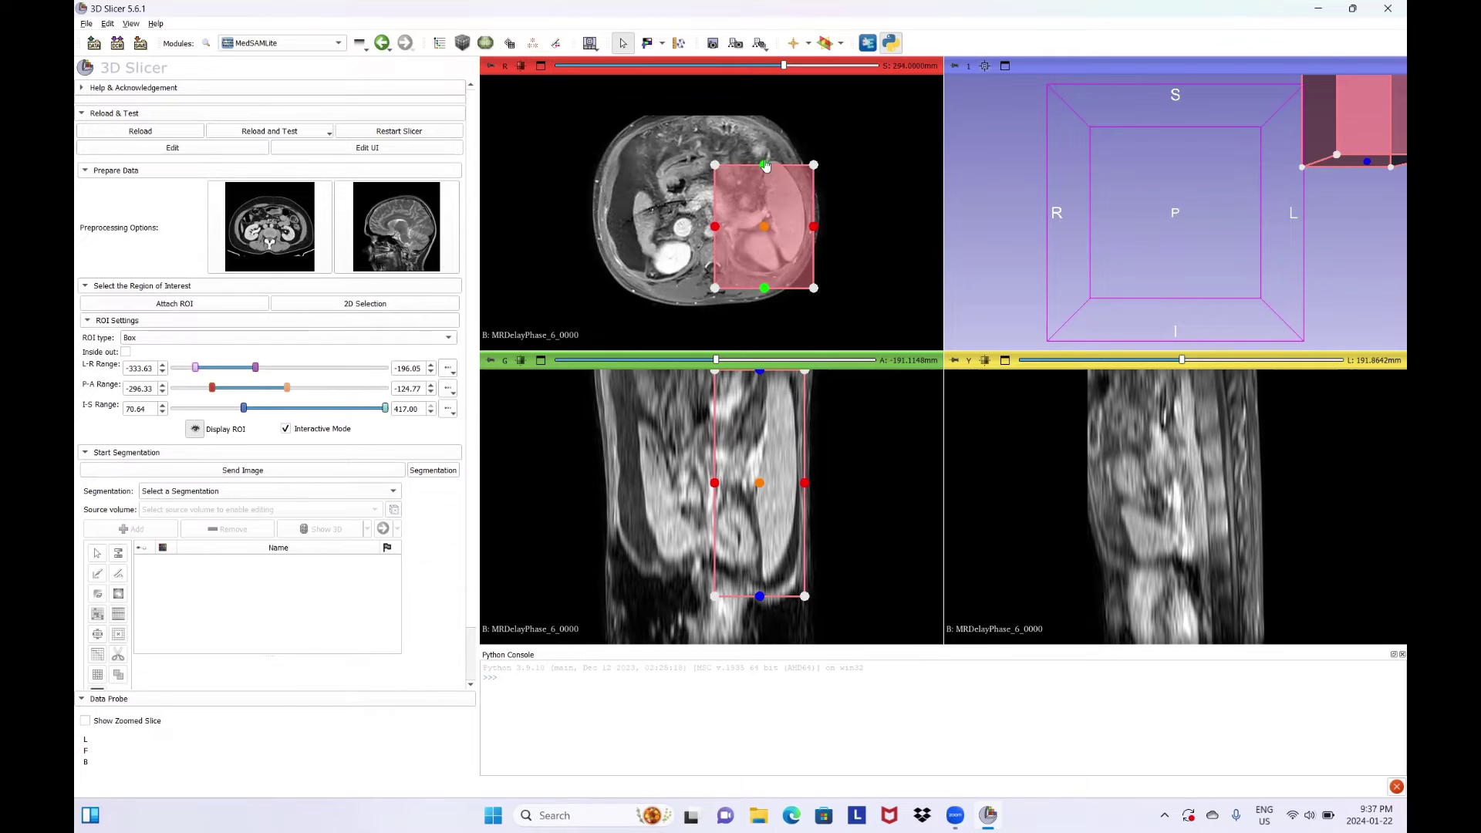
{"action": "left_click_drag", "start_coordinate": [766, 165], "coordinate": [764, 152]}
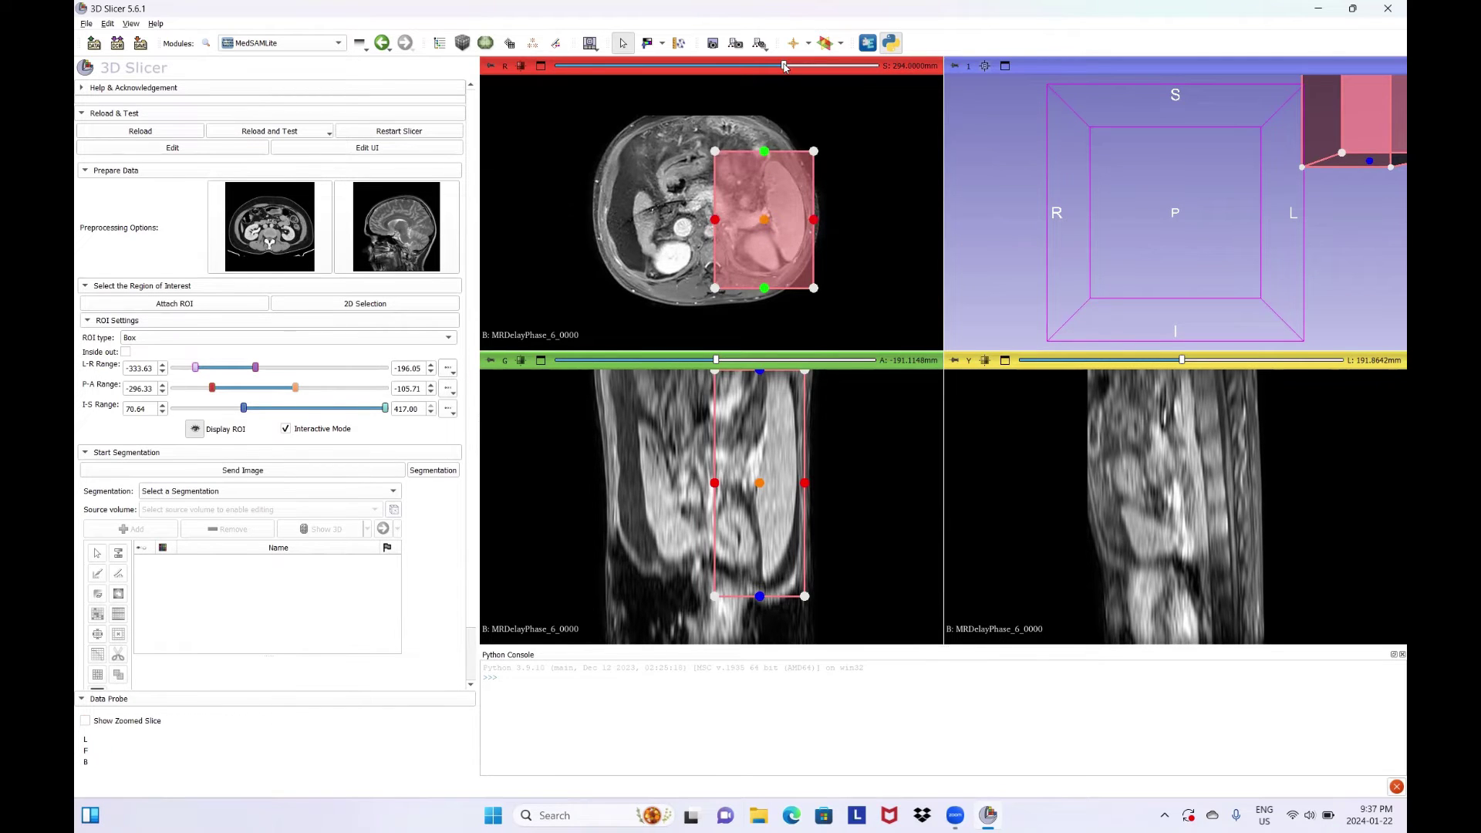
{"action": "left_click_drag", "start_coordinate": [783, 66], "coordinate": [747, 66]}
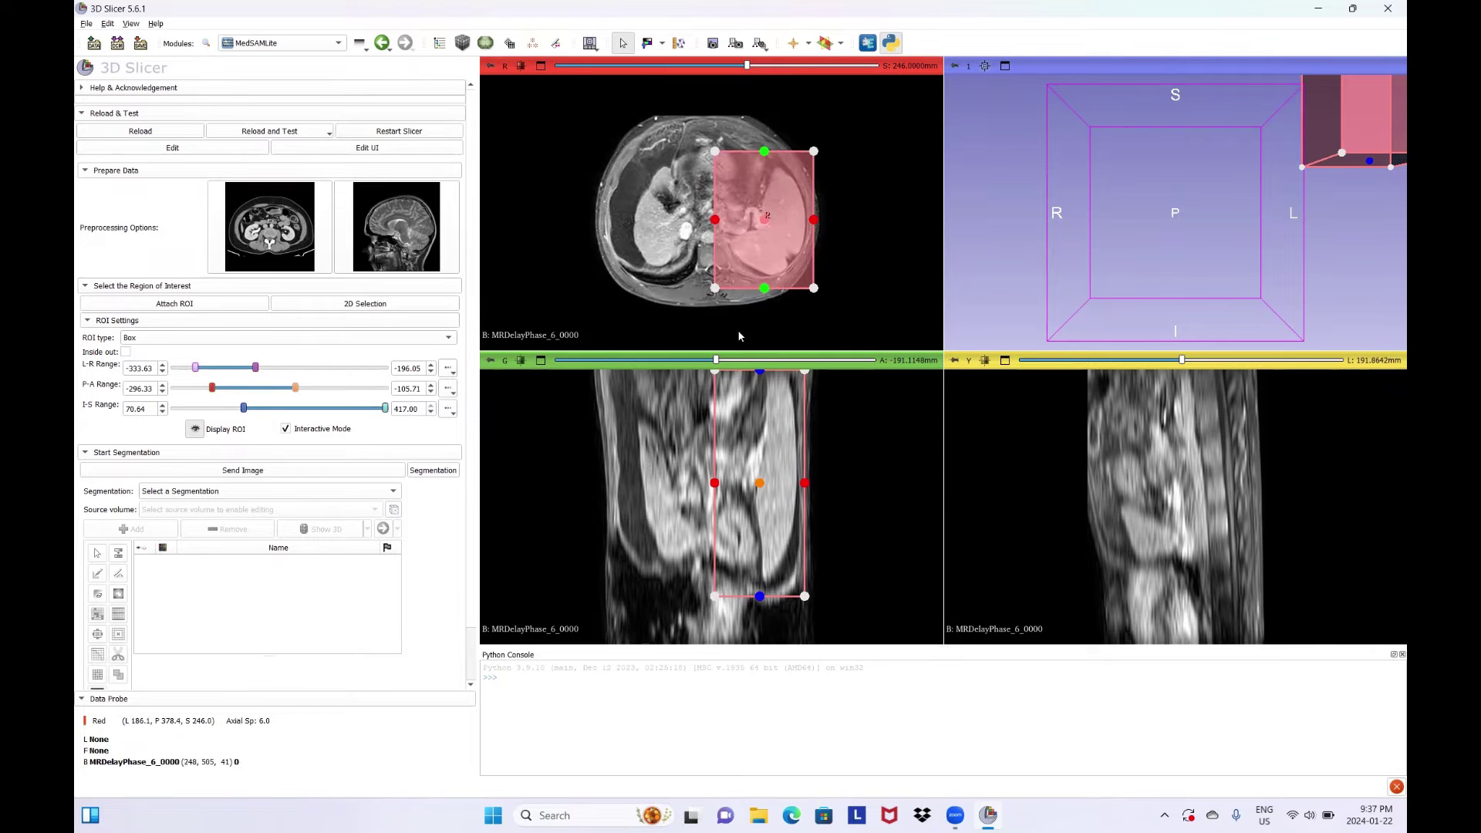
{"action": "mouse_move", "coordinate": [717, 363]}
{"action": "left_mouse_down"}
{"action": "mouse_move", "coordinate": [693, 363]}
{"action": "mouse_move", "coordinate": [708, 362]}
{"action": "left_mouse_up"}
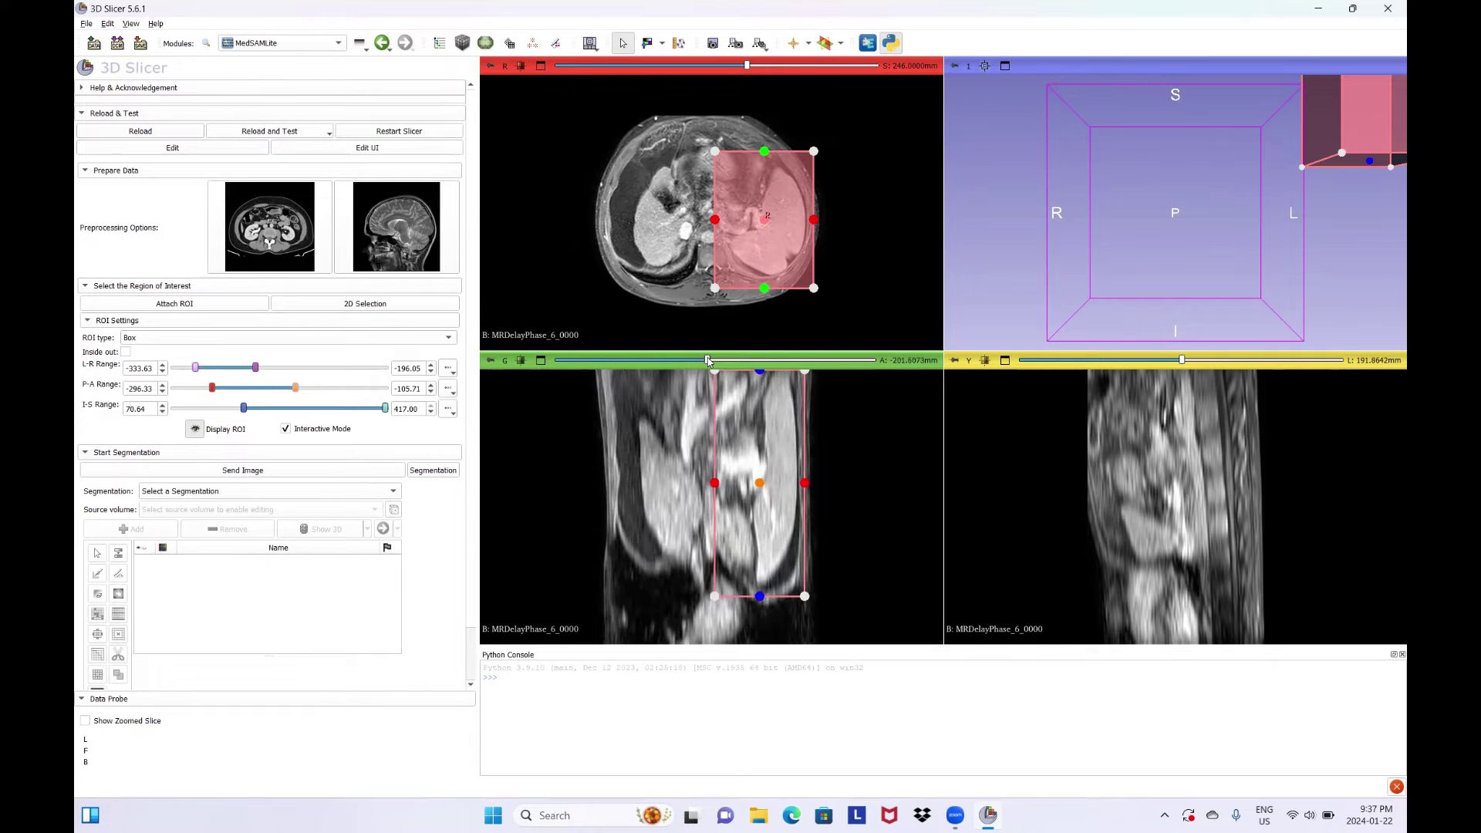
Send the image to MedSAM Lite to compute embeddings and segment the spleen in the box.
{"action": "left_click", "coordinate": [210, 471]}
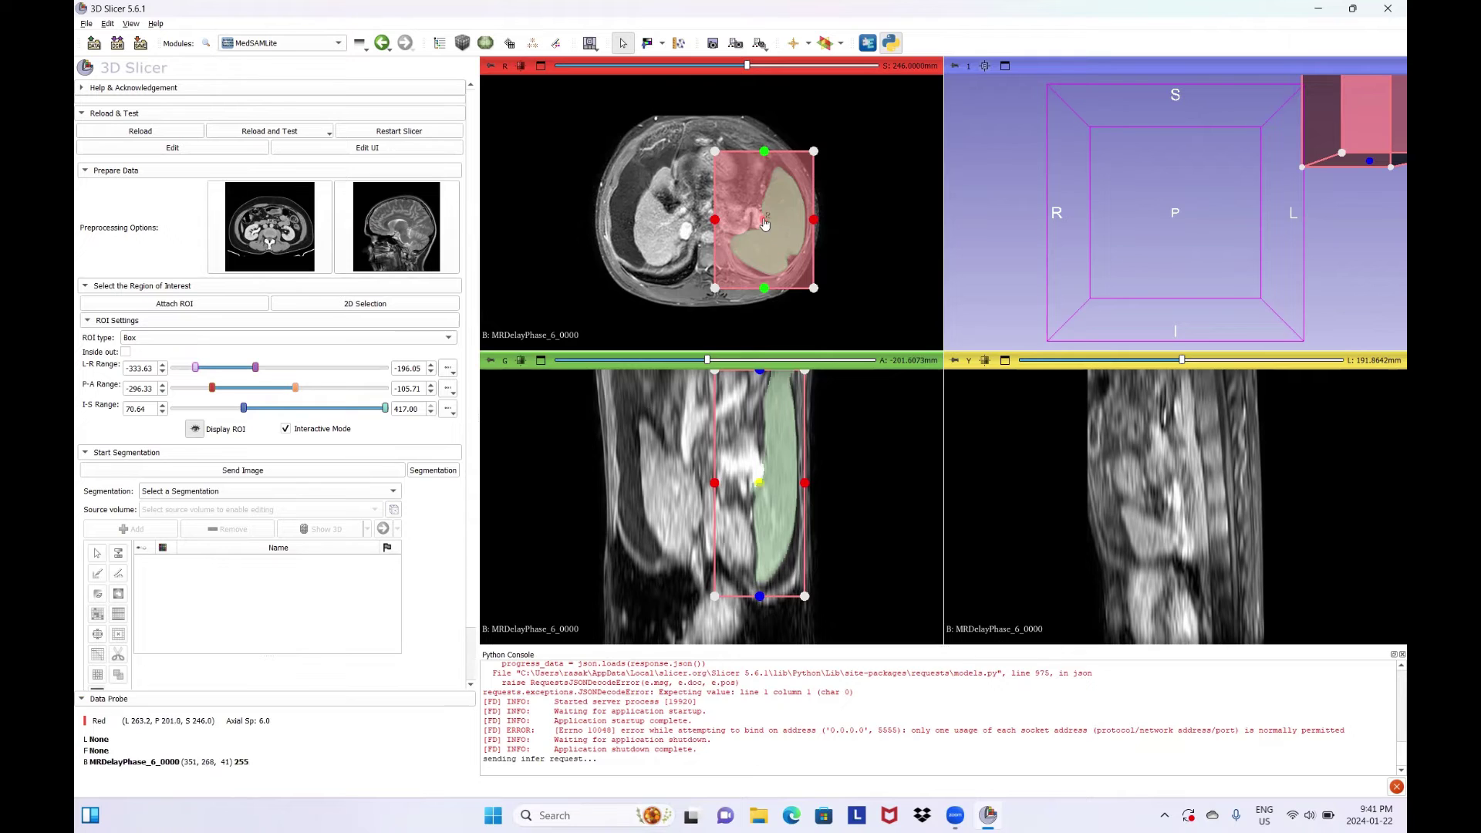
Move the box ROI onto the liver and tighten its sides, top and bottom.
{"action": "left_click_drag", "start_coordinate": [764, 224], "coordinate": [663, 225]}
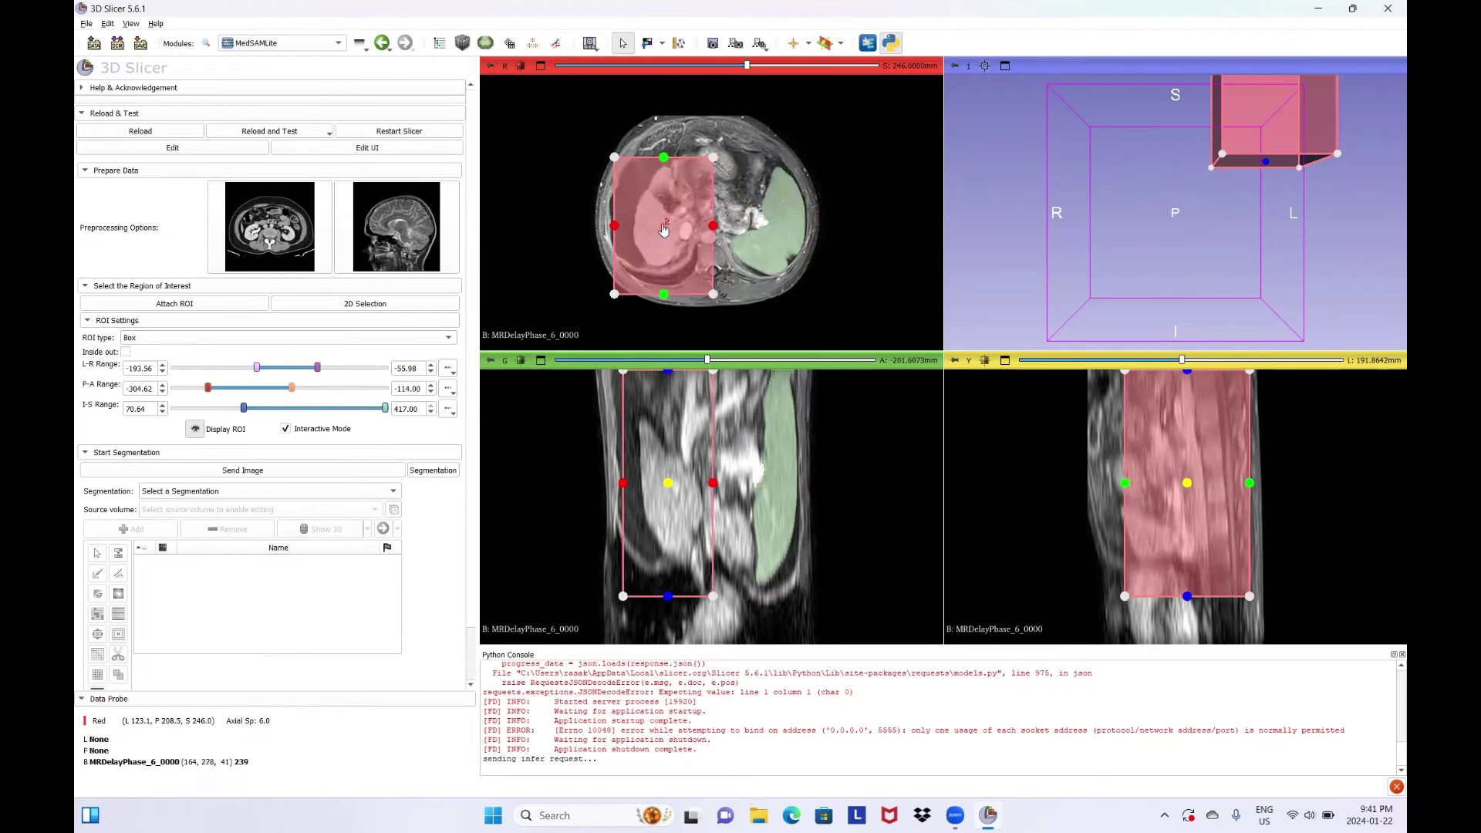
{"action": "left_click_drag", "start_coordinate": [723, 159], "coordinate": [716, 166]}
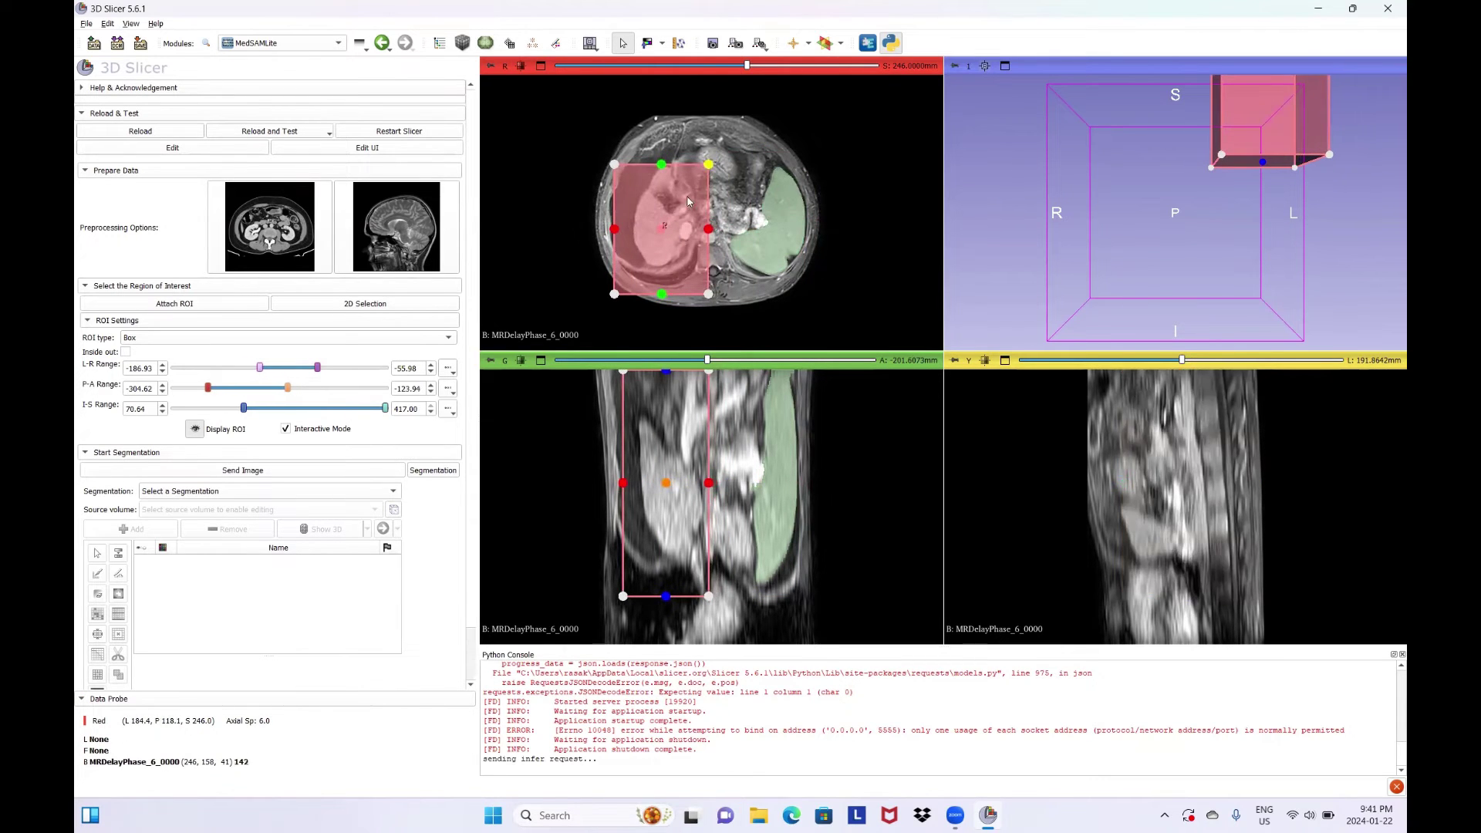
{"action": "left_click_drag", "start_coordinate": [669, 225], "coordinate": [668, 216]}
{"action": "left_click_drag", "start_coordinate": [669, 384], "coordinate": [669, 413]}
{"action": "left_click_drag", "start_coordinate": [669, 597], "coordinate": [669, 586]}
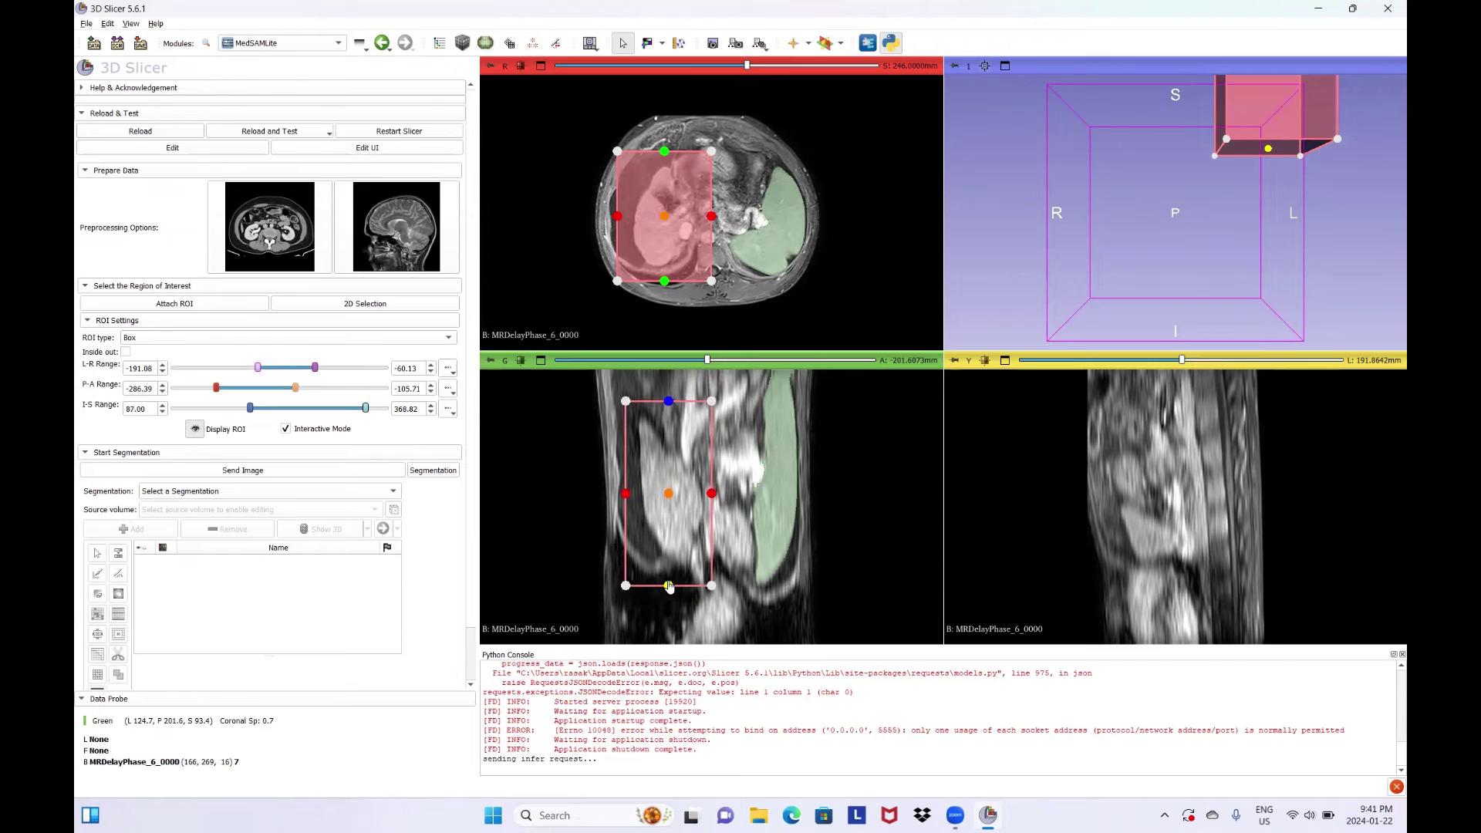
Widen the box forward over the whole liver on other slices and run the segmentation.
{"action": "left_click_drag", "start_coordinate": [708, 360], "coordinate": [718, 359]}
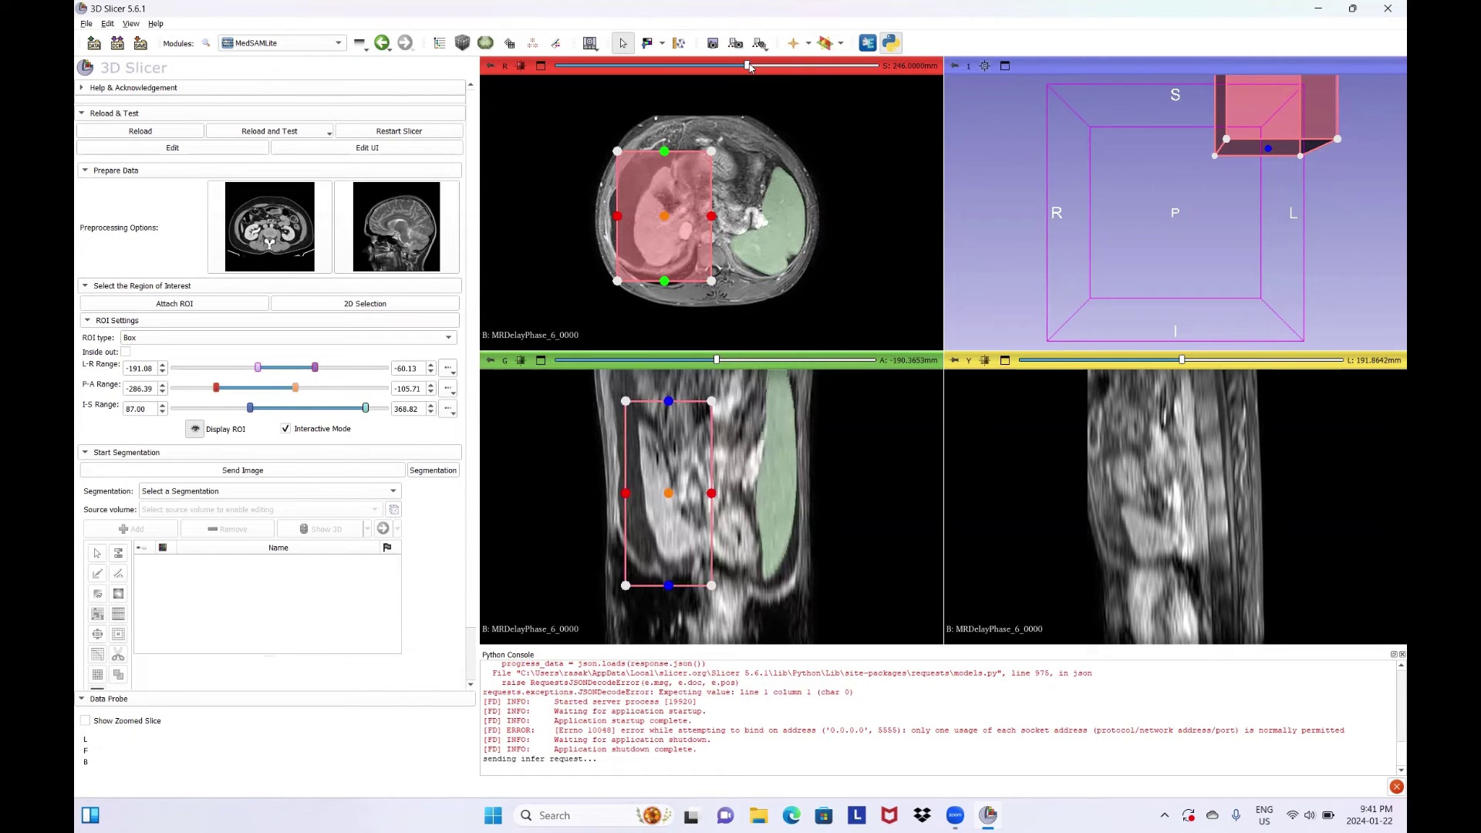
{"action": "left_click_drag", "start_coordinate": [749, 68], "coordinate": [711, 65]}
{"action": "left_click_drag", "start_coordinate": [715, 220], "coordinate": [726, 218]}
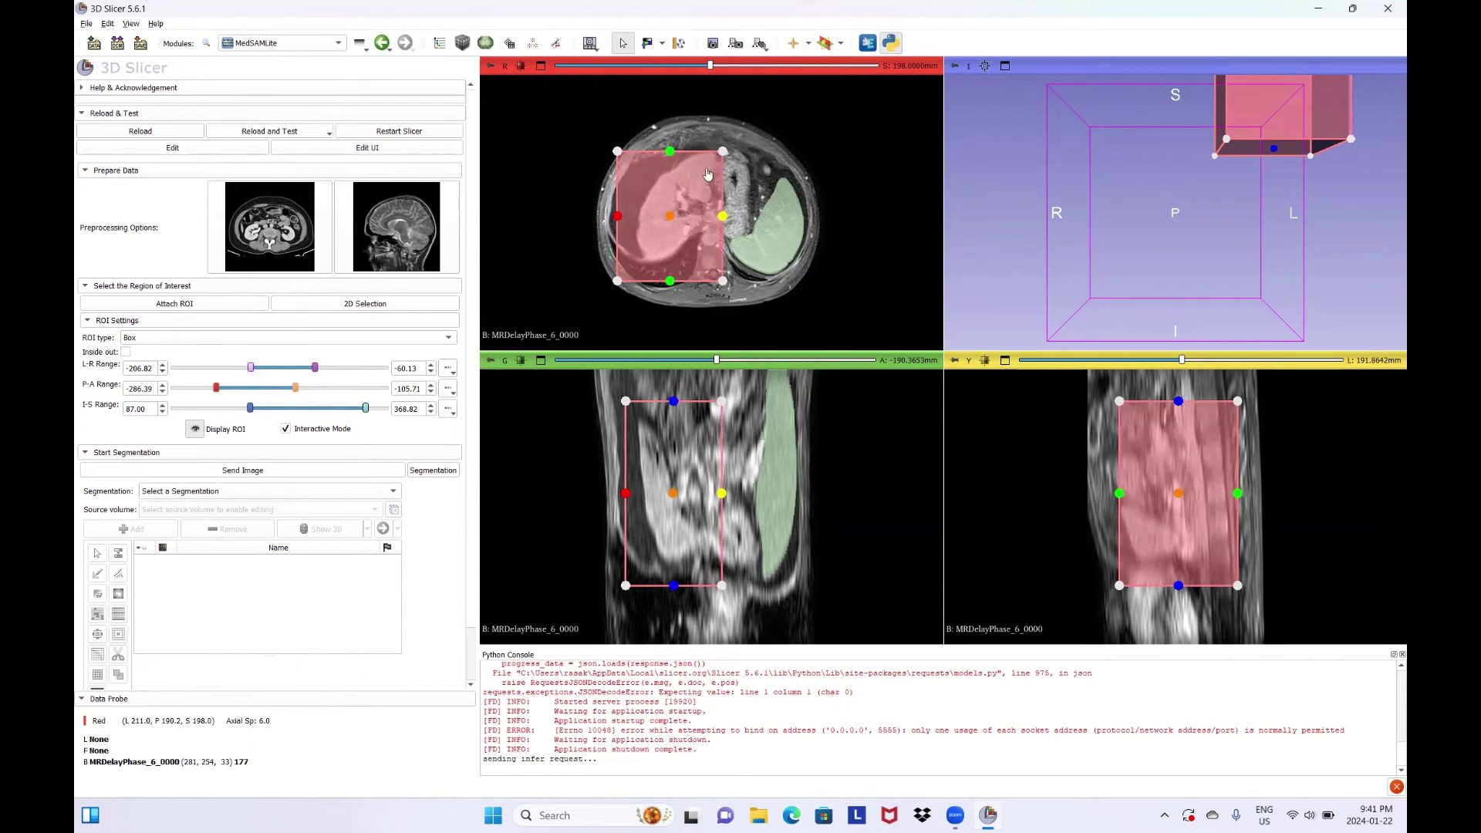
{"action": "left_click_drag", "start_coordinate": [670, 151], "coordinate": [671, 141]}
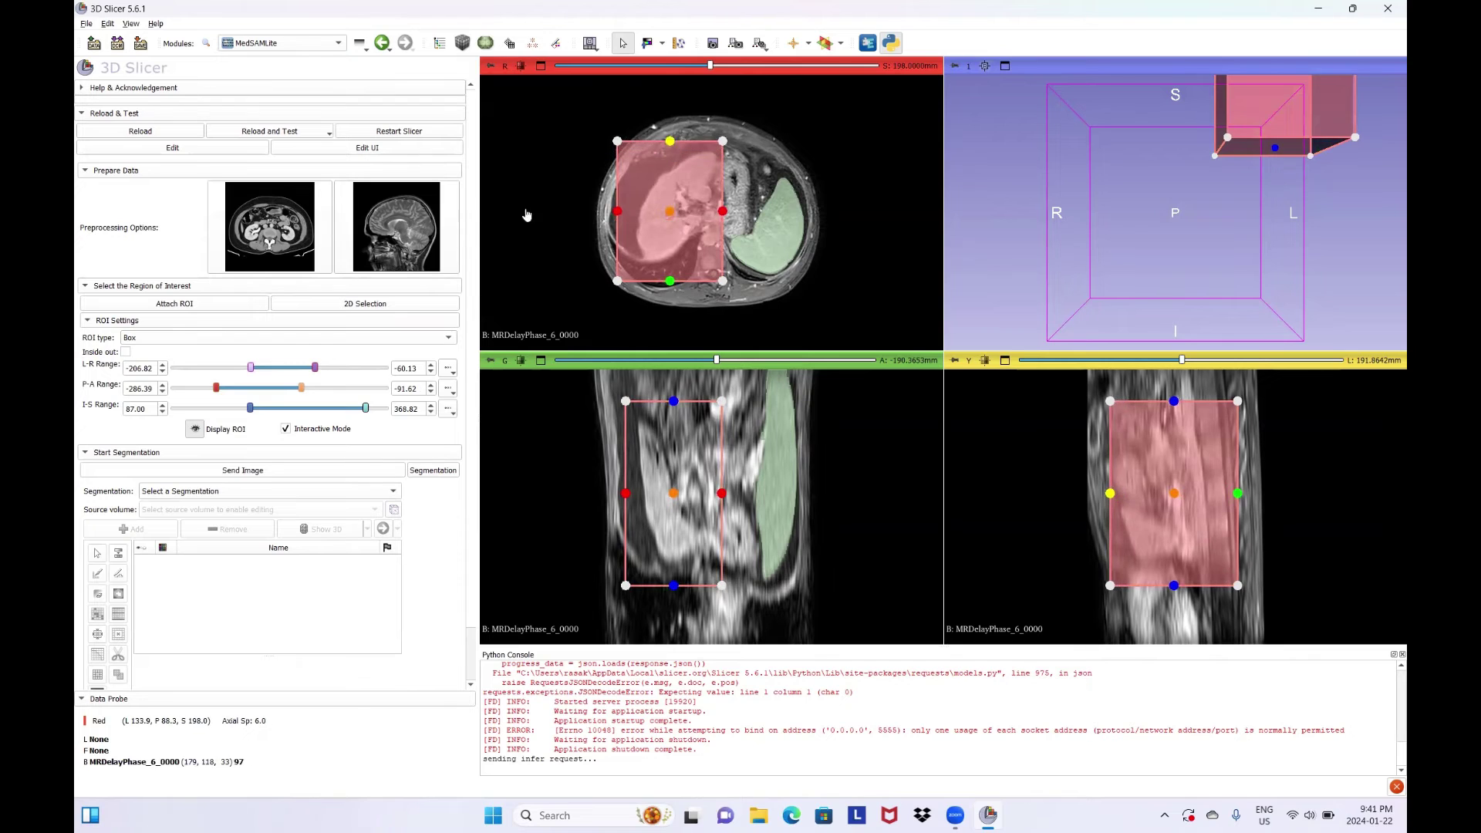
{"action": "left_click", "coordinate": [432, 471]}
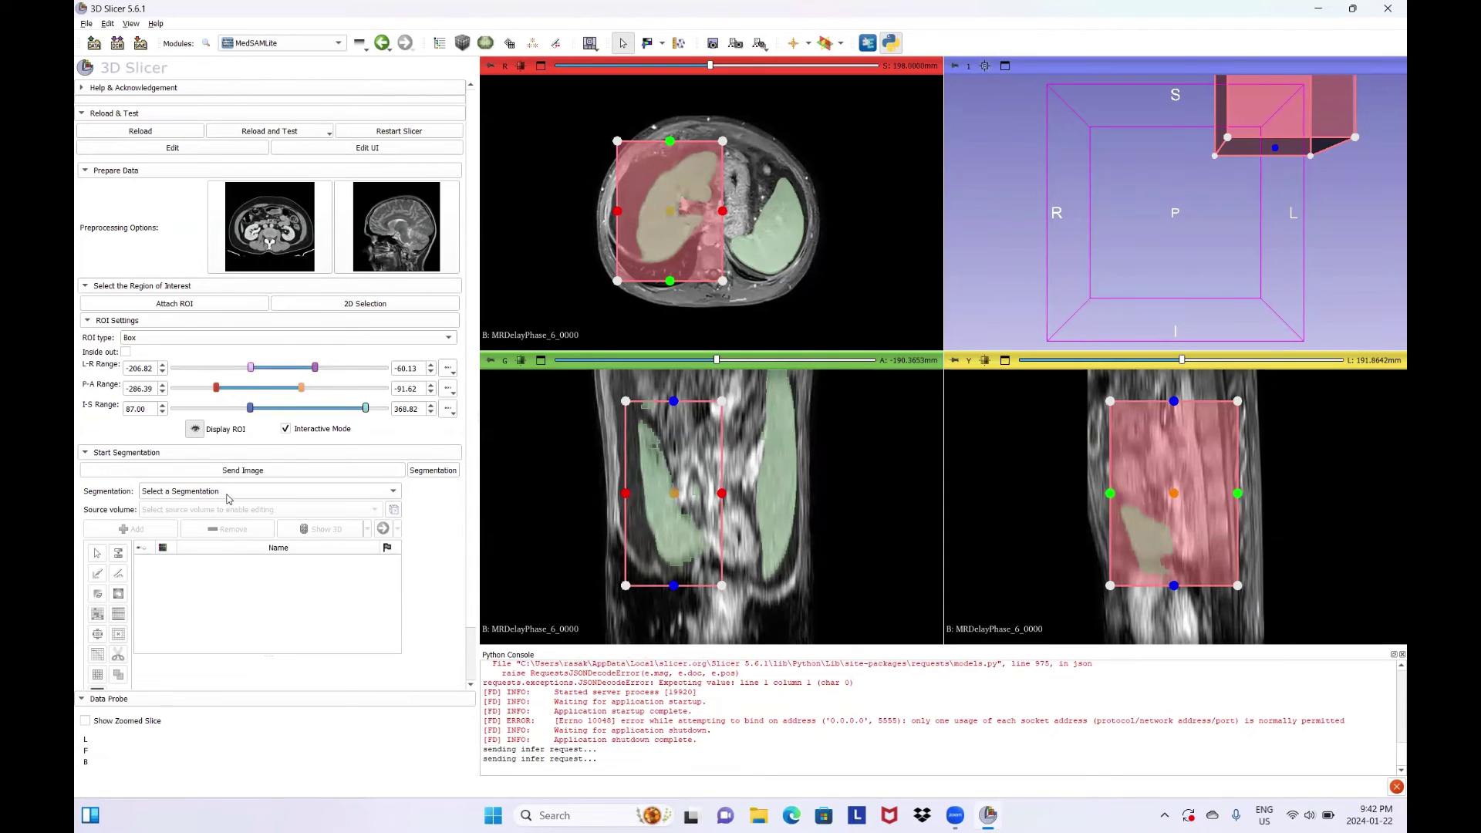
Select the Segmentation node and relabel the first segment as yellow Body fat.
{"action": "left_click", "coordinate": [226, 494]}
{"action": "left_click", "coordinate": [215, 505]}
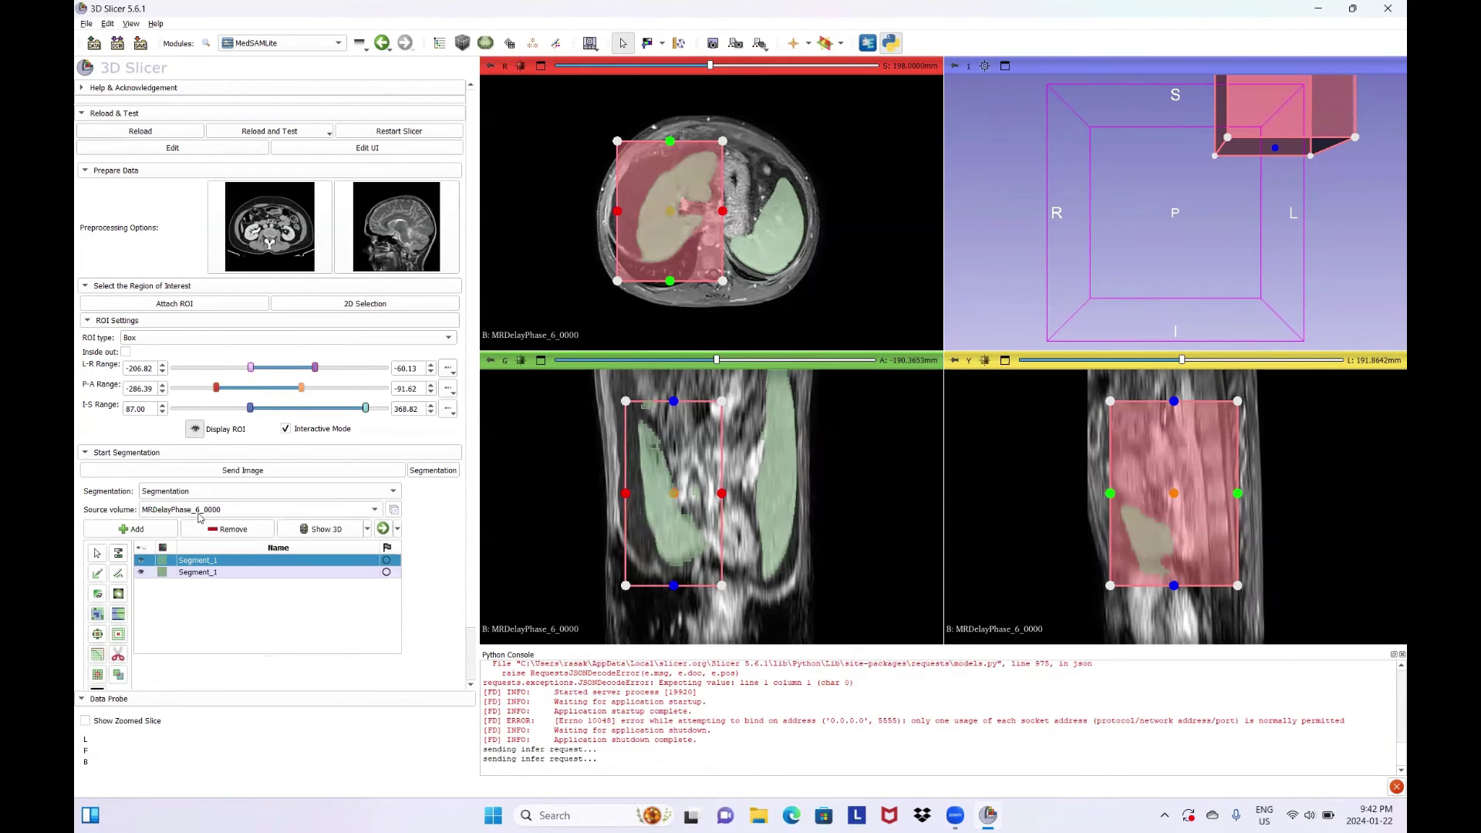
{"action": "double_click", "coordinate": [162, 562]}
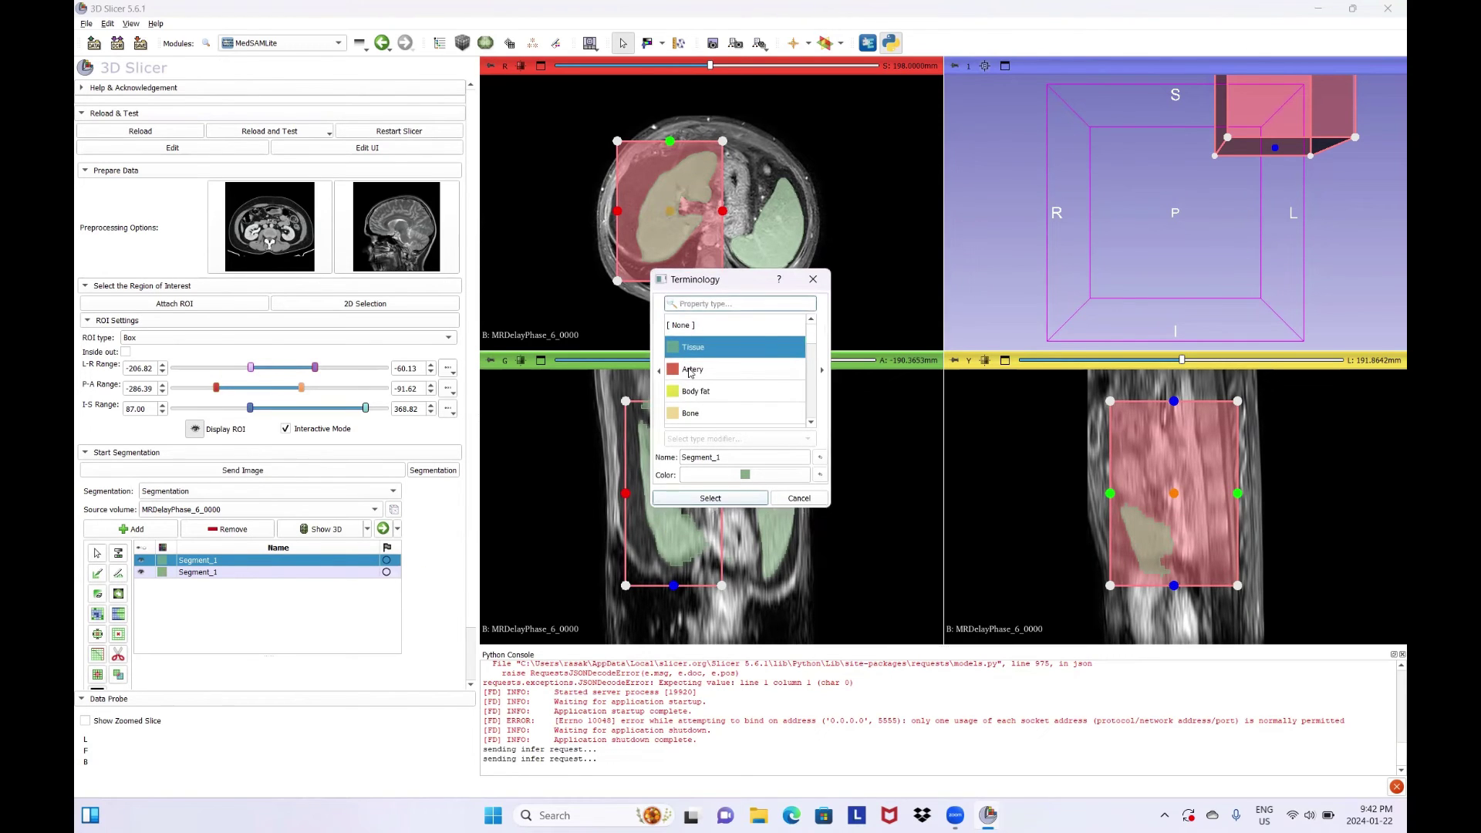
{"action": "double_click", "coordinate": [694, 391]}
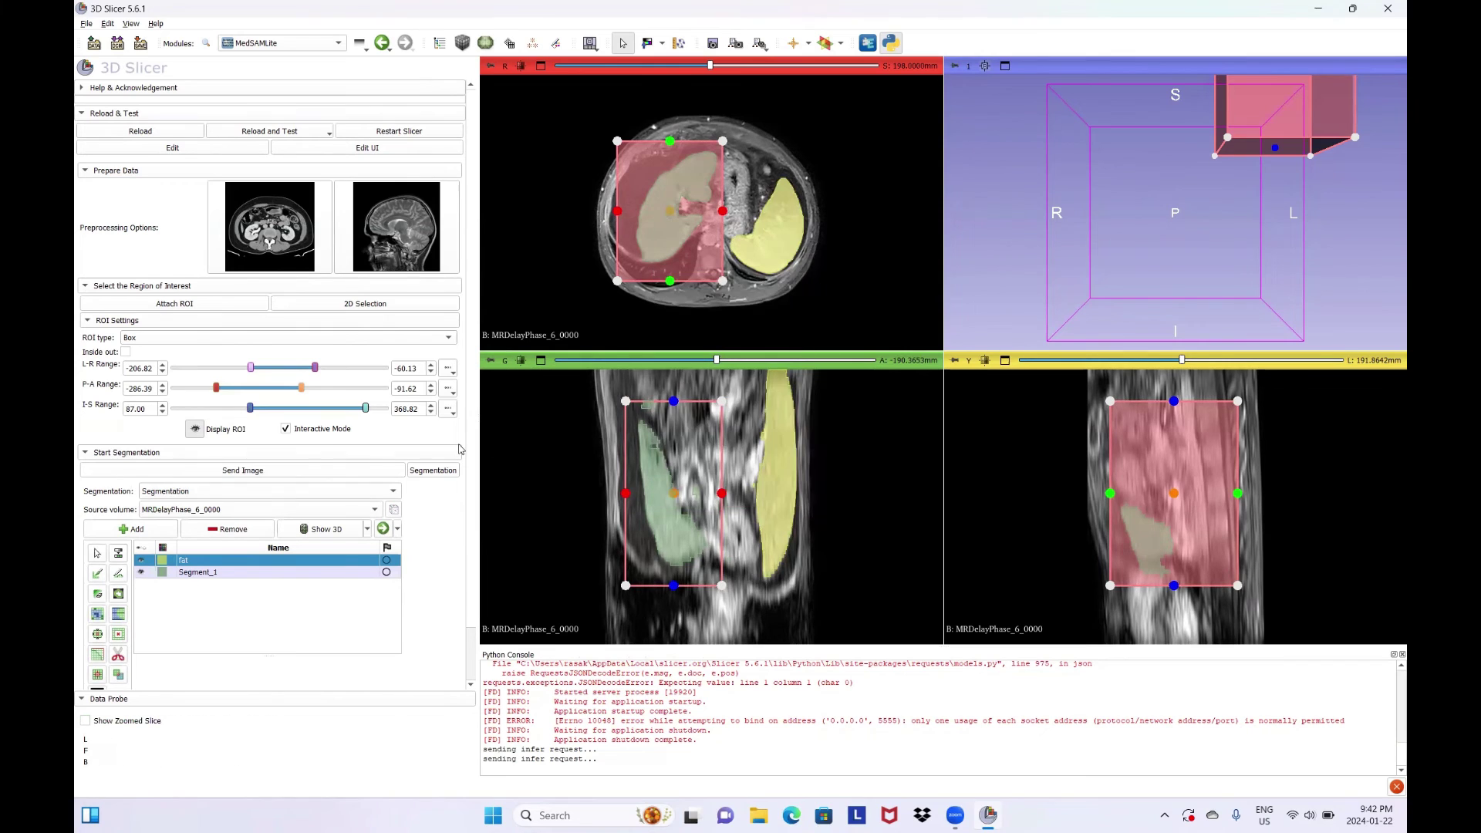
{"action": "left_click", "coordinate": [194, 573]}
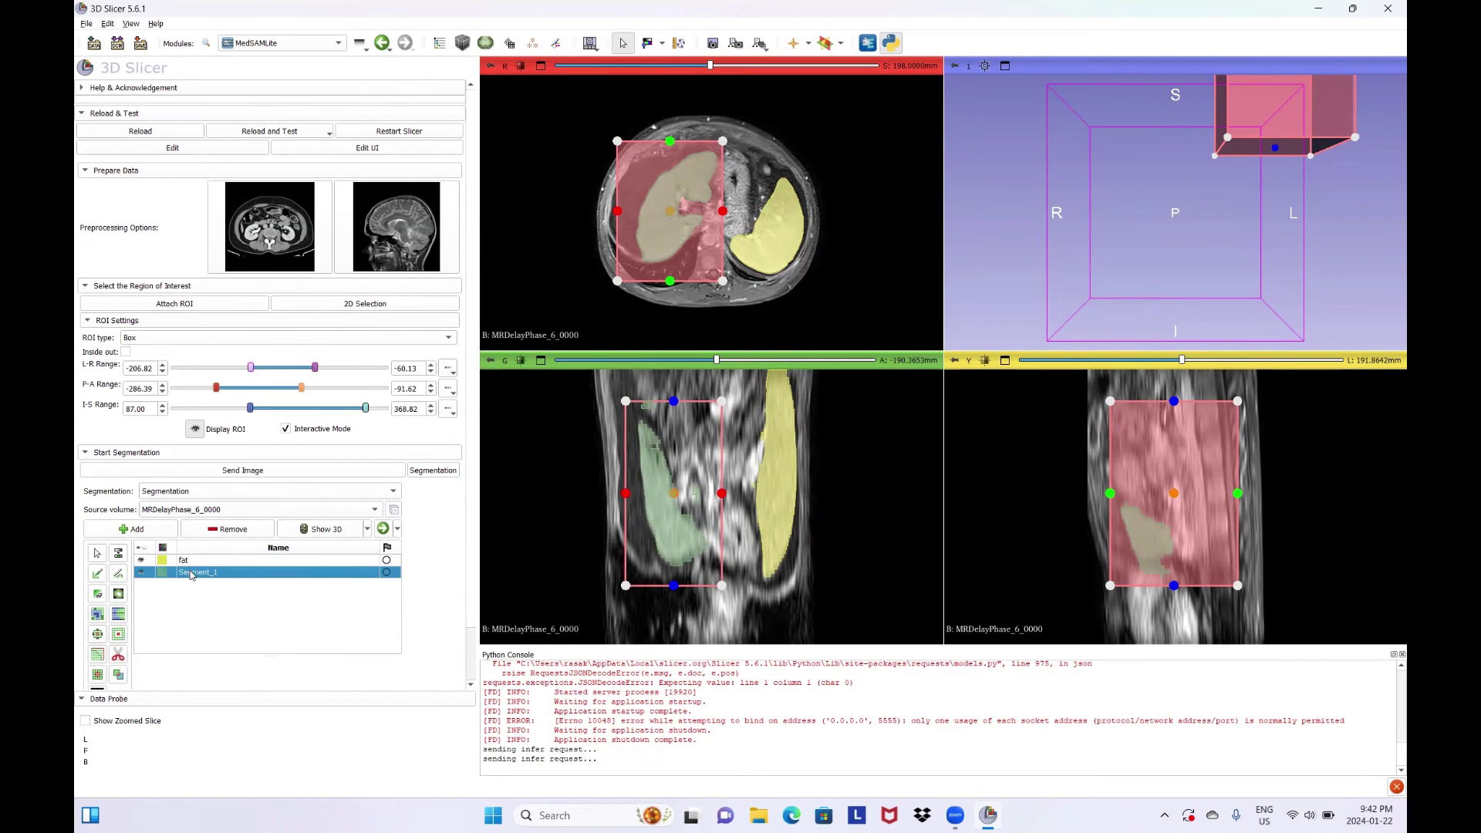
{"action": "left_click", "coordinate": [191, 564]}
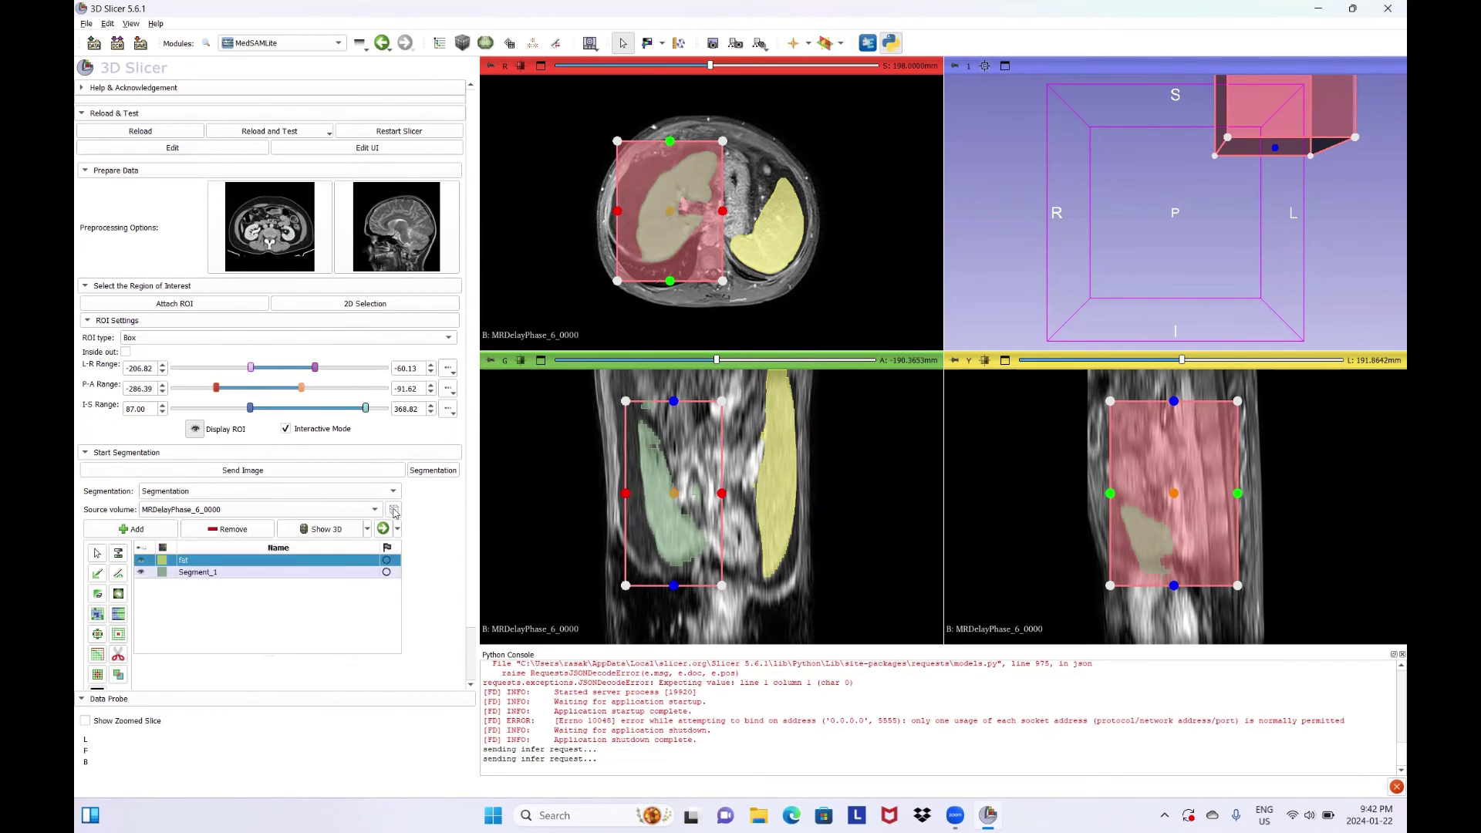
Render the liver and fat segments as 3D surfaces and delete the ROI box.
{"action": "left_click", "coordinate": [311, 537]}
{"action": "left_click_drag", "start_coordinate": [1194, 175], "coordinate": [1184, 127]}
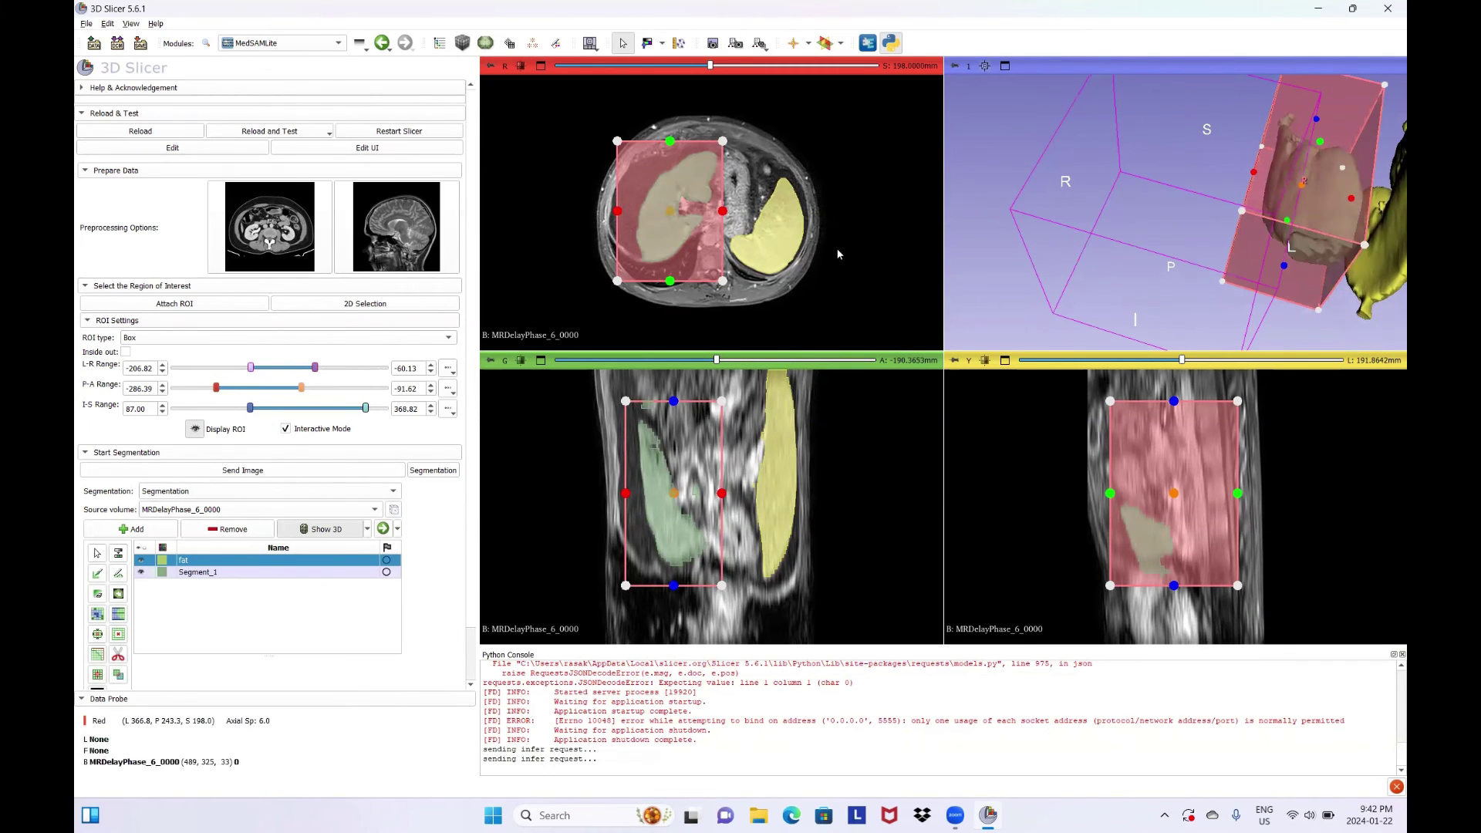
{"action": "right_click", "coordinate": [672, 213]}
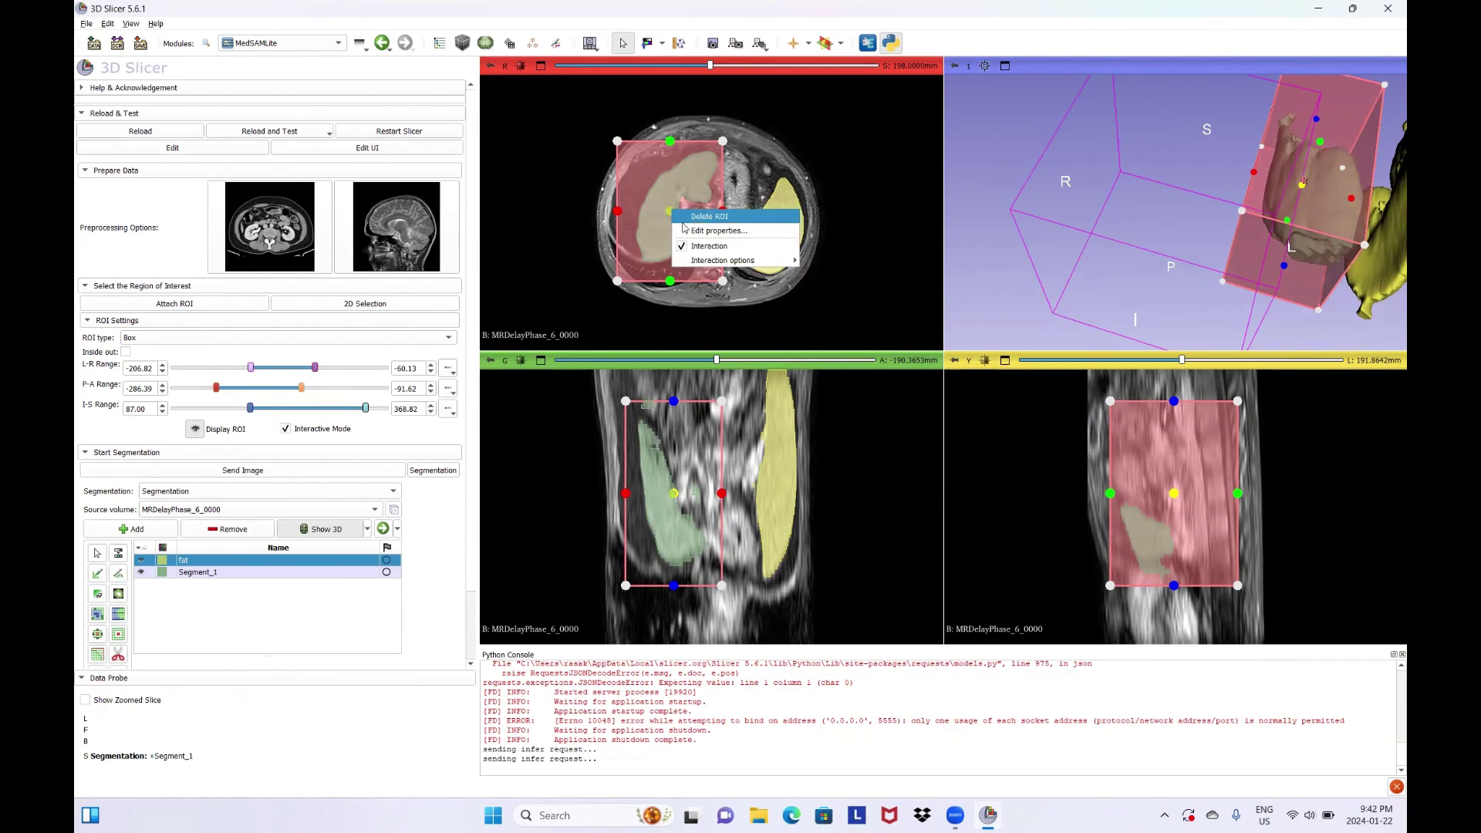
{"action": "left_click", "coordinate": [703, 223]}
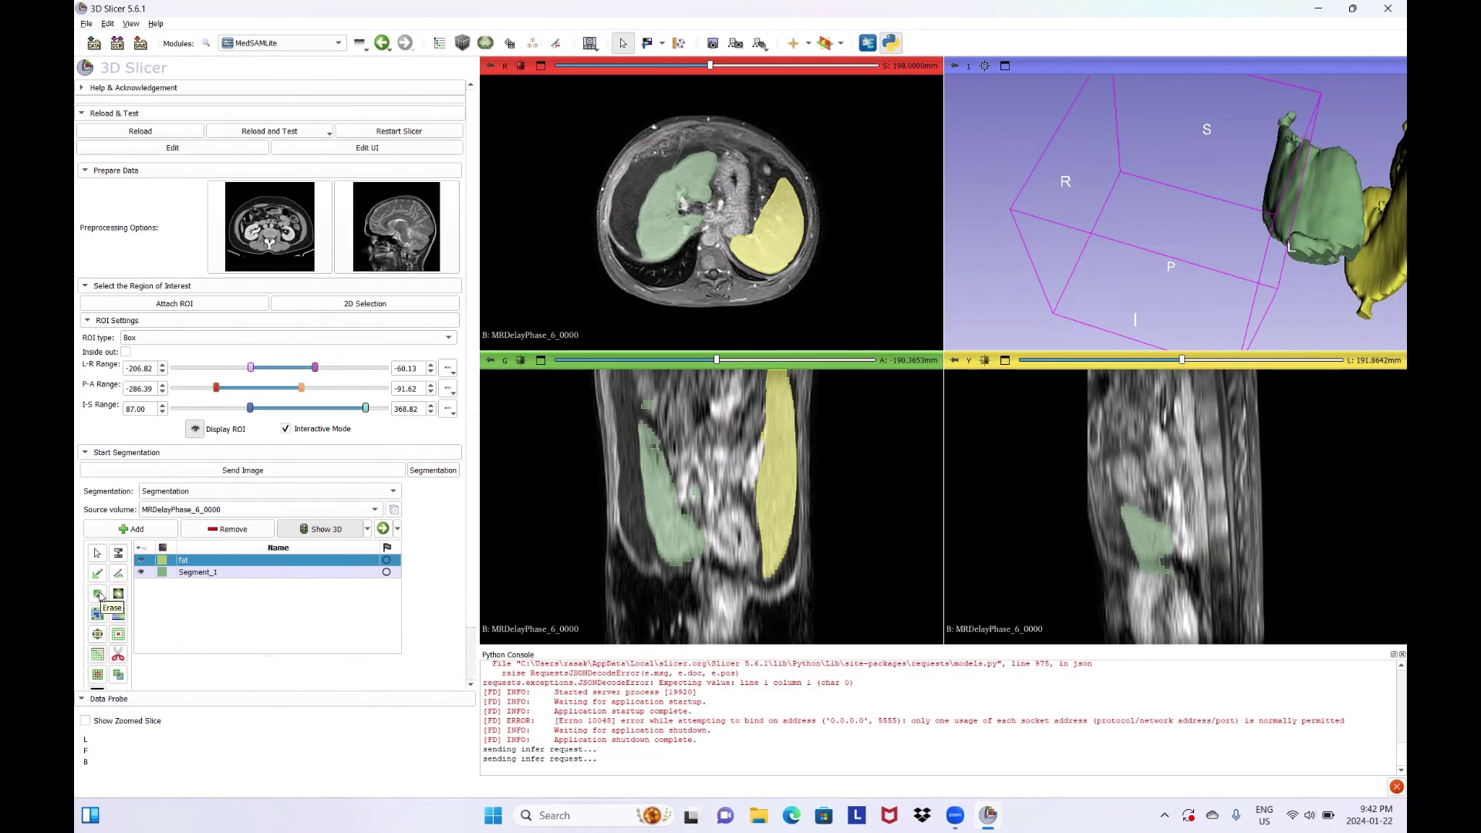
Erase the small stray patch at the top of the Segment_1 liver in the coronal view.
{"action": "left_click", "coordinate": [98, 595]}
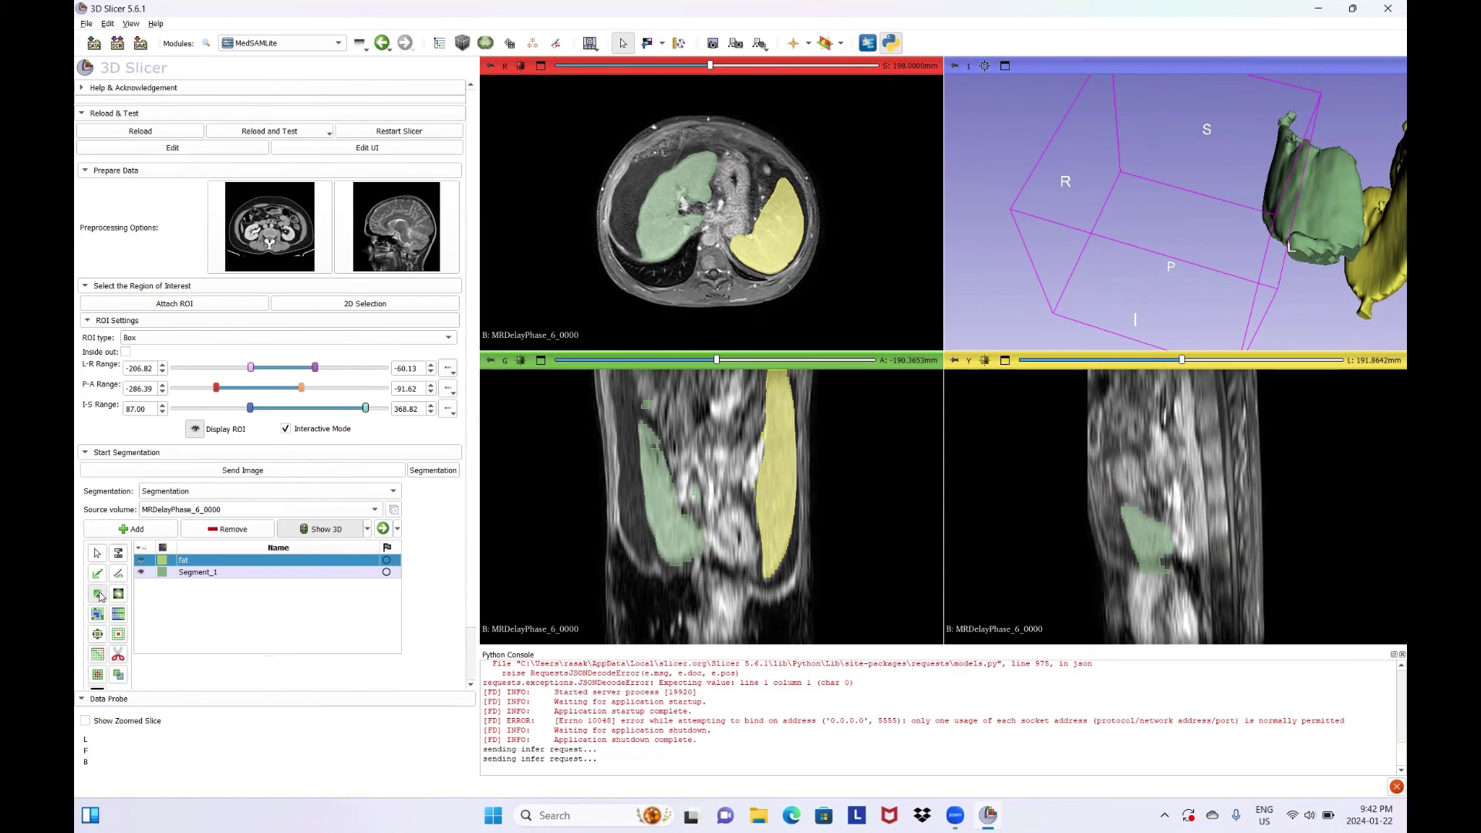
{"action": "left_click", "coordinate": [189, 575]}
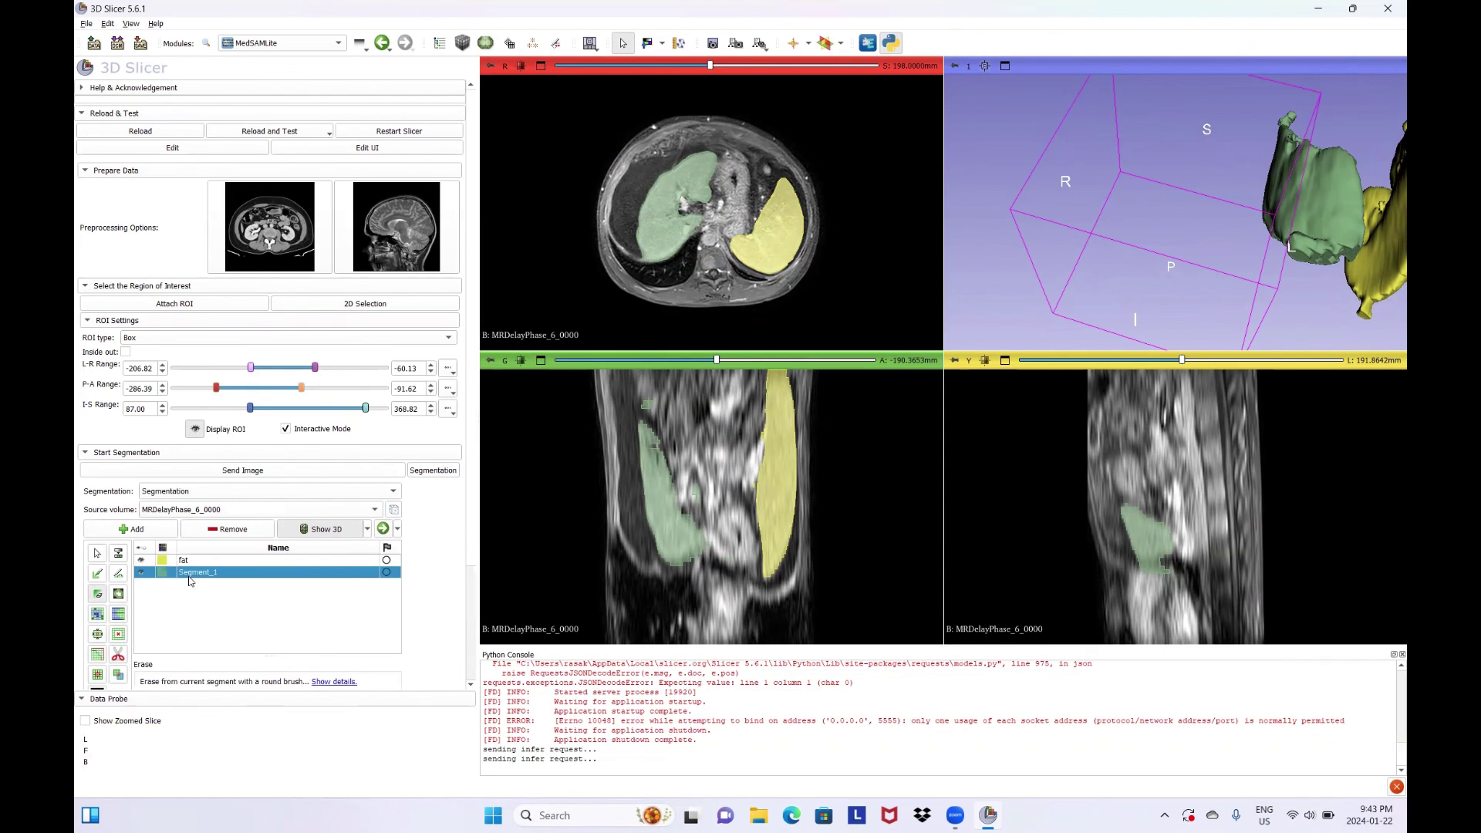
{"action": "left_click", "coordinate": [654, 407]}
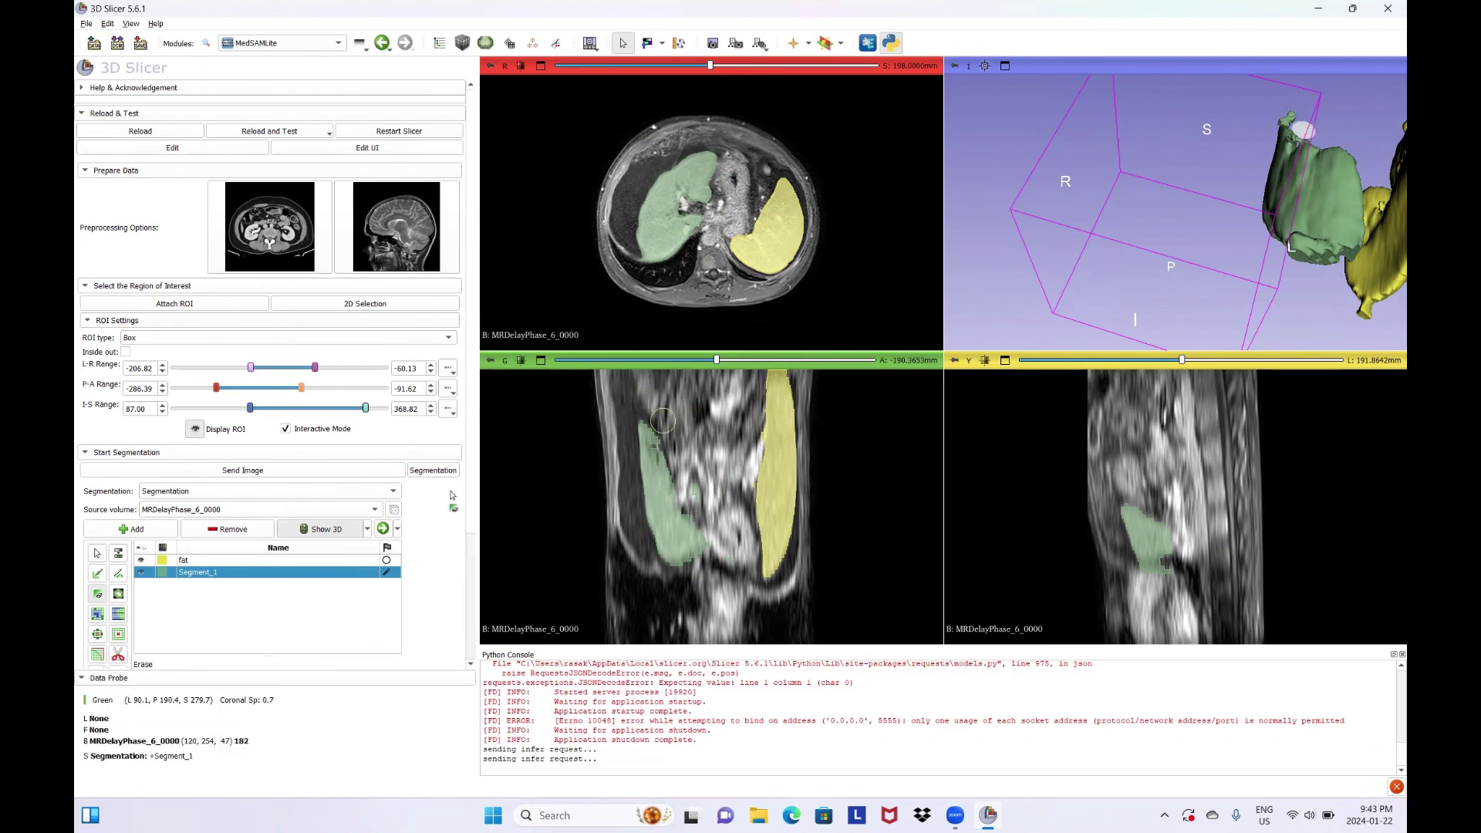
{"action": "left_click", "coordinate": [97, 573]}
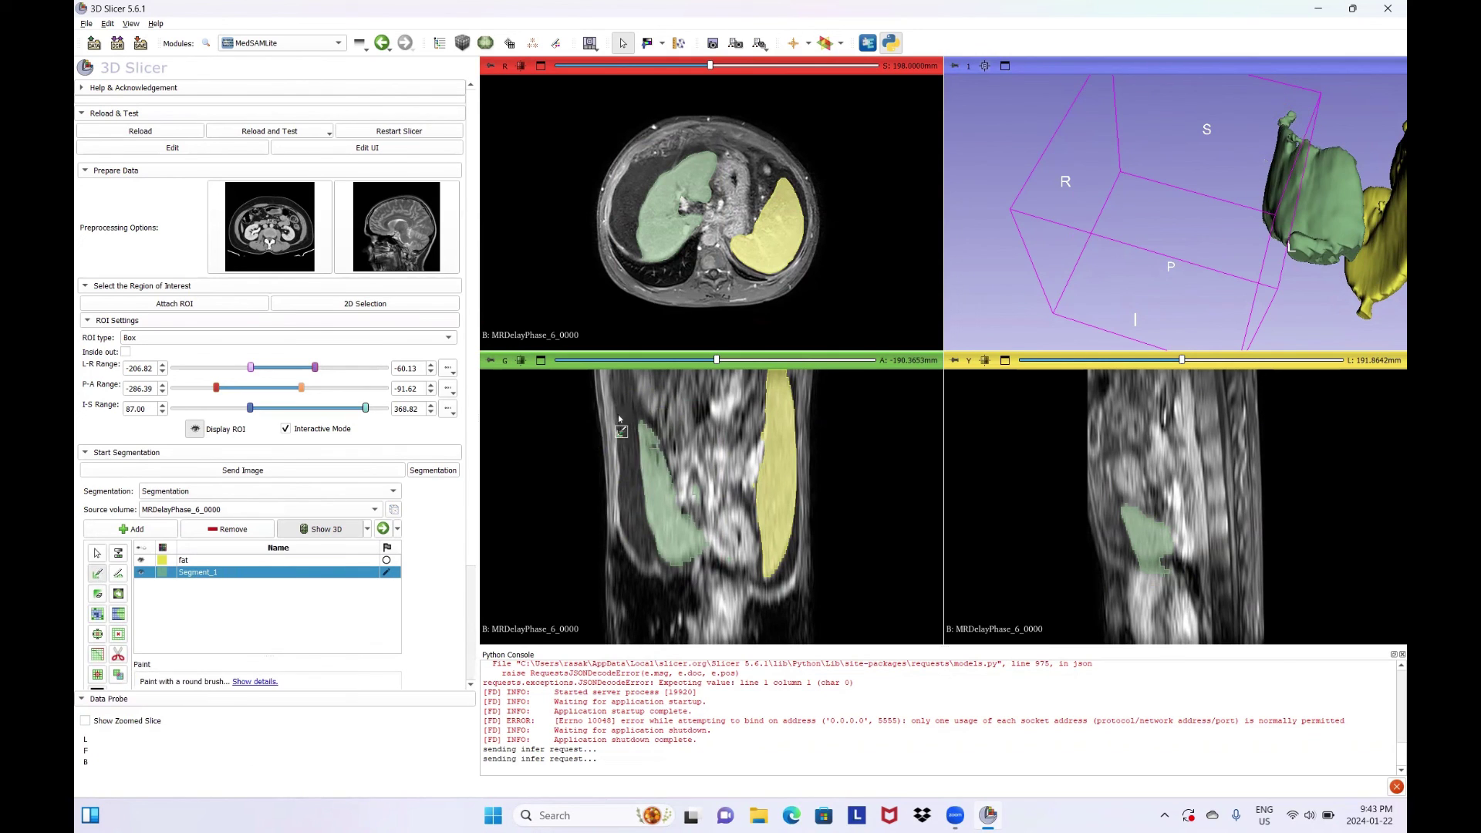